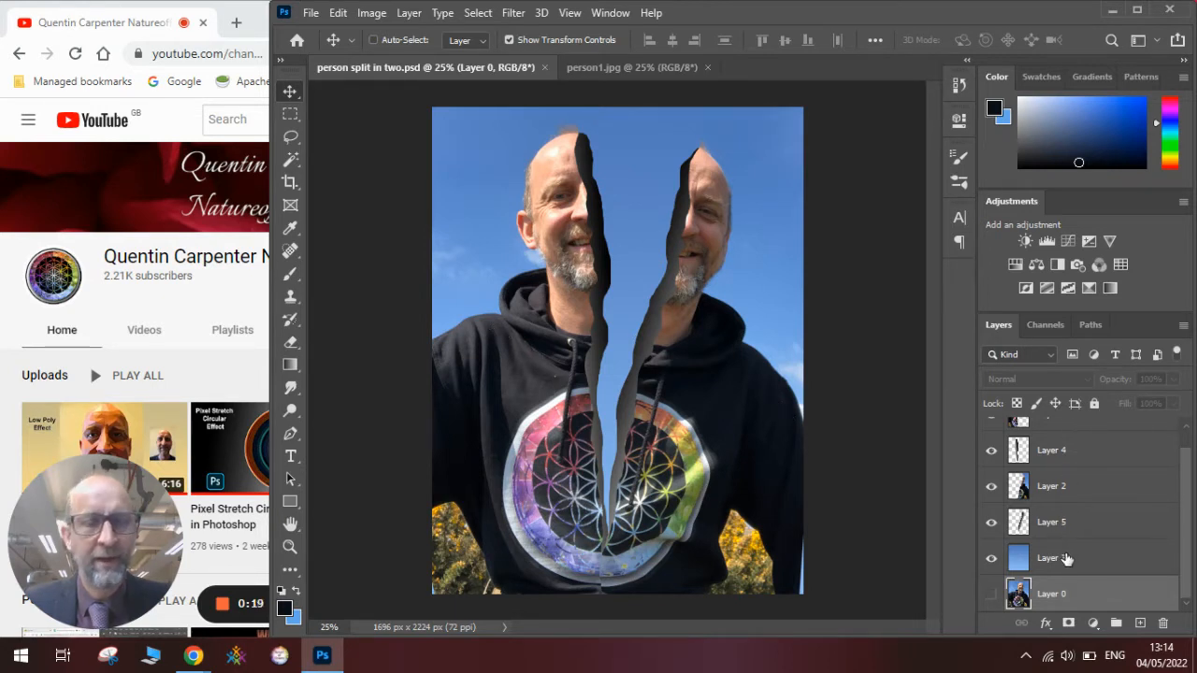
- Switch to the original unsplit person1.jpg document with its single background layer
click(627, 67)
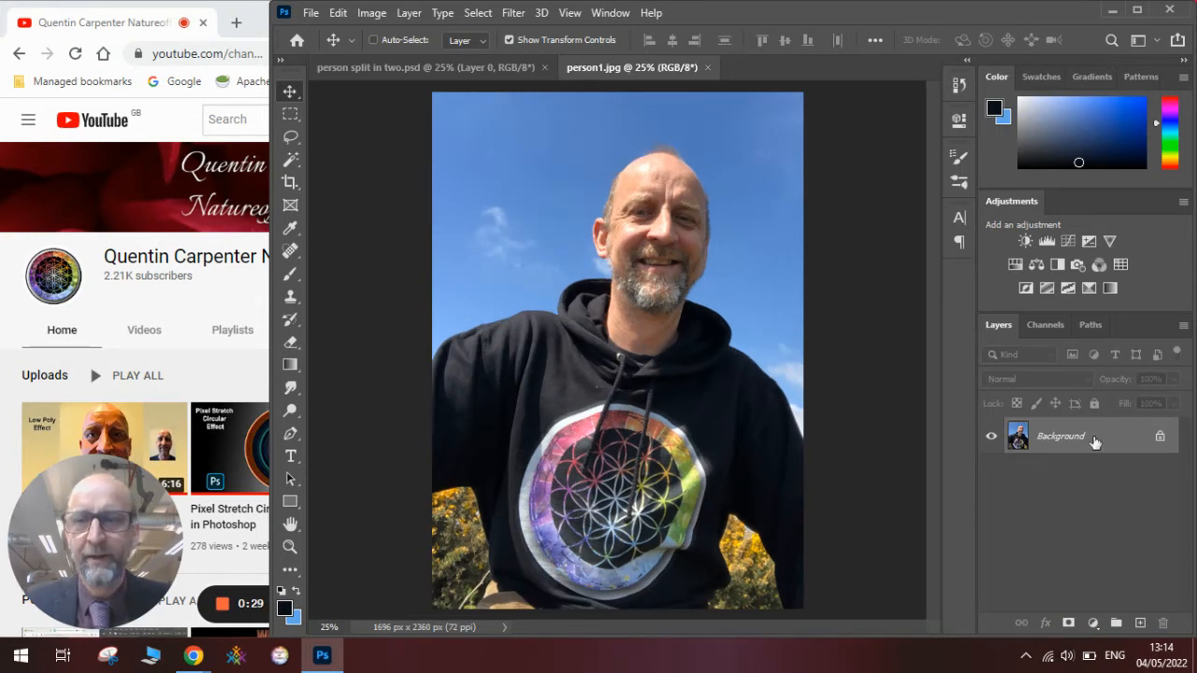
- Unlock the photo to Layer 0 and lasso the left half along a jagged tear line
click(1160, 437)
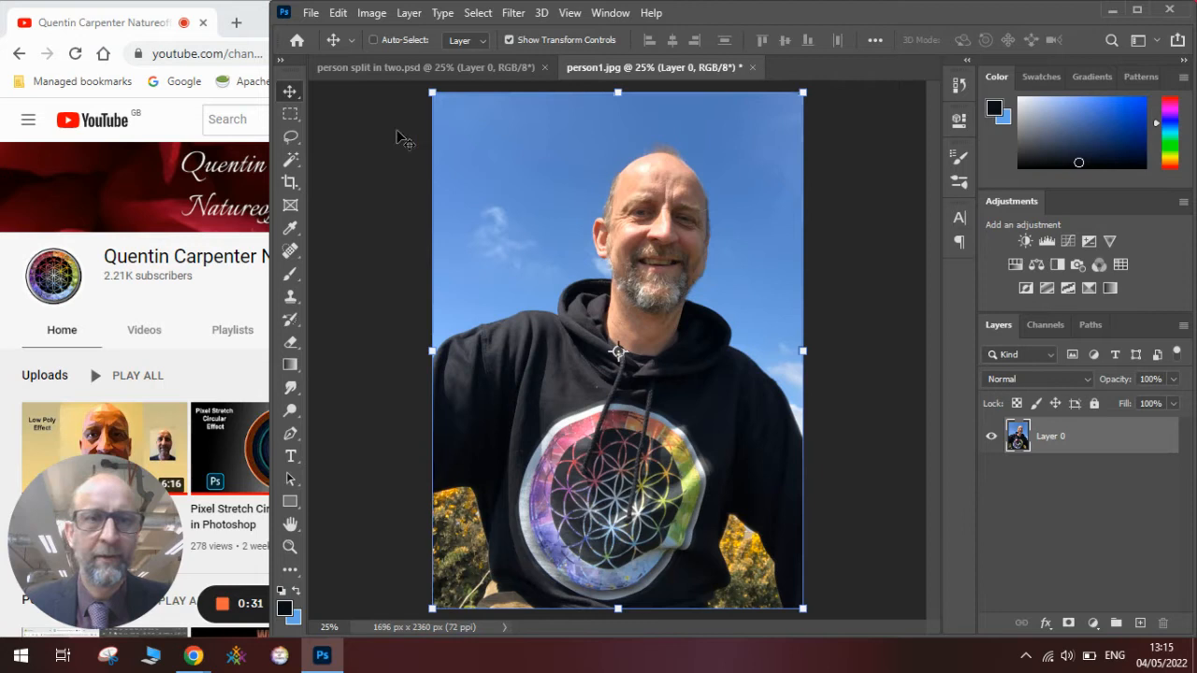
click(288, 139)
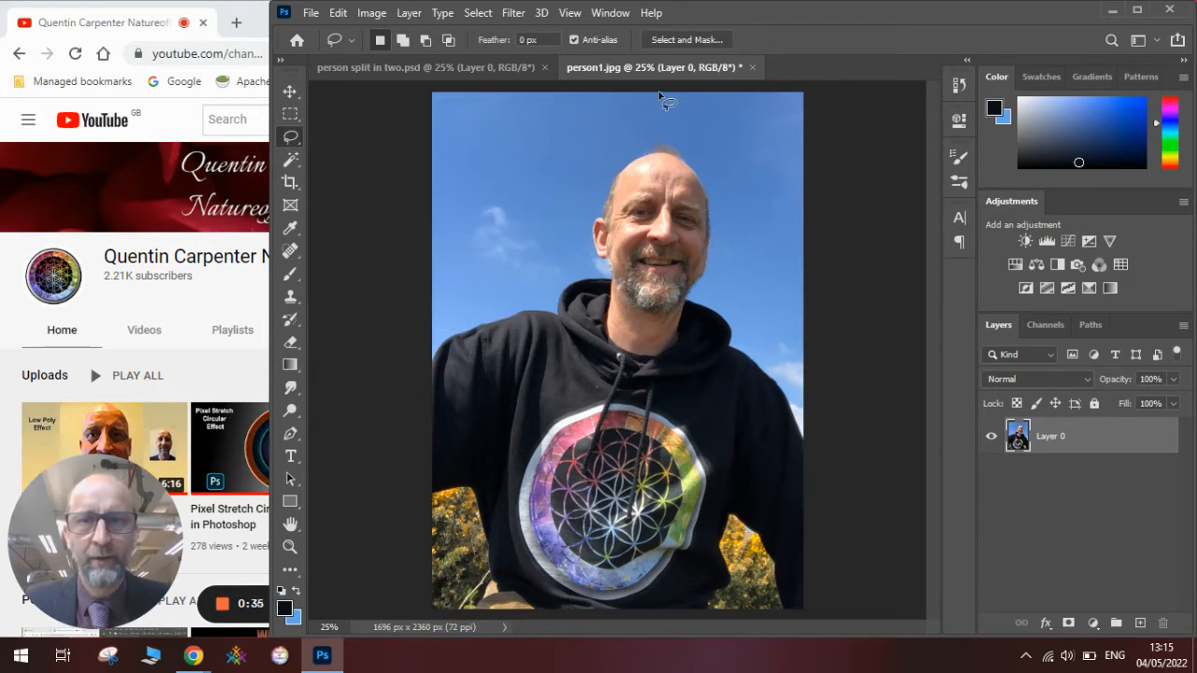
drag(658, 94, 669, 216)
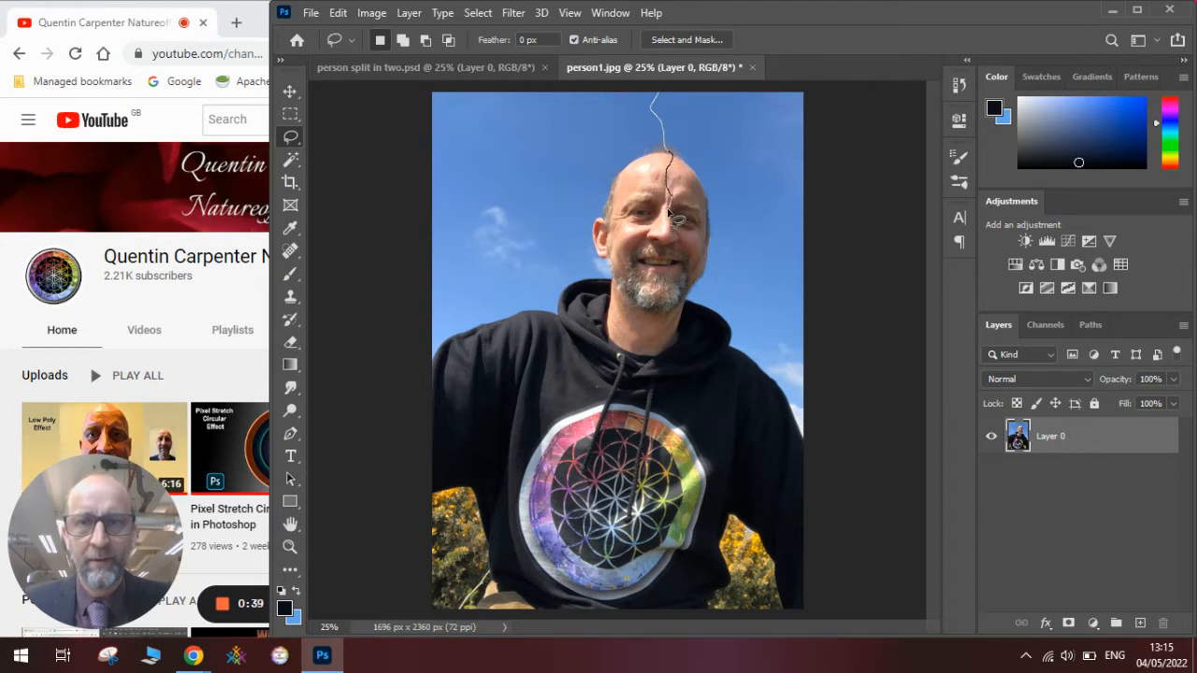
mouse_move(669, 218)
mouse_down()
mouse_move(606, 618)
mouse_move(366, 199)
mouse_move(659, 91)
mouse_up()
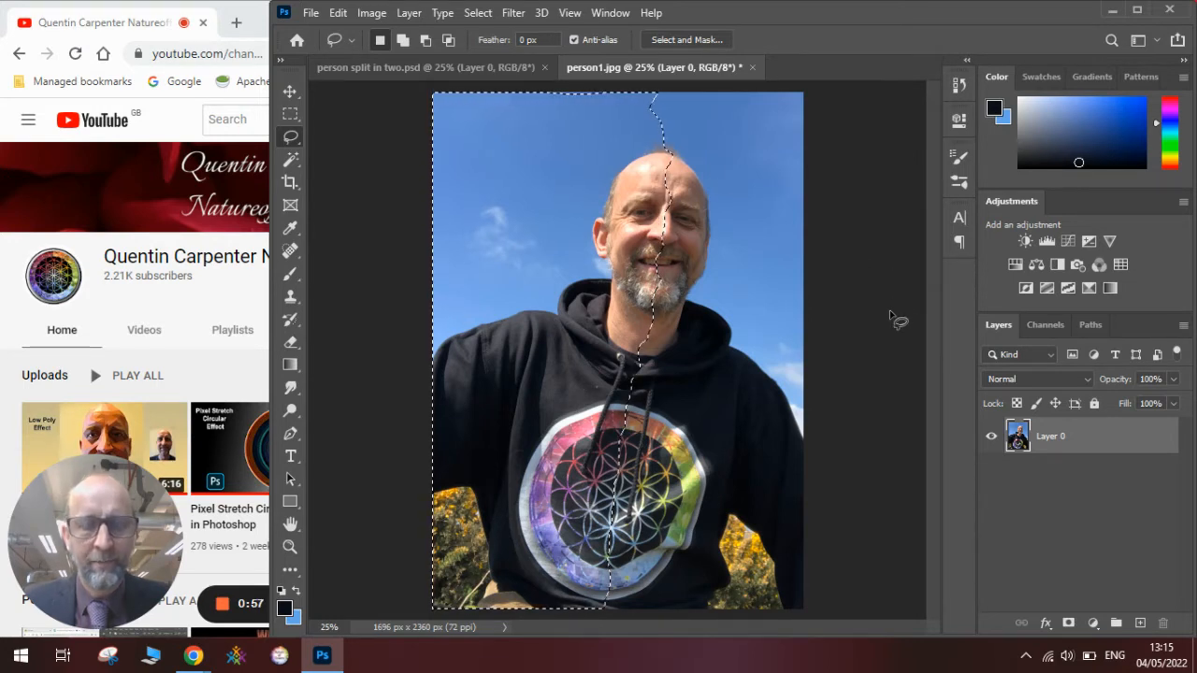
- Copy the selected left half onto its own Layer 1 and hide the original photo
click(339, 15)
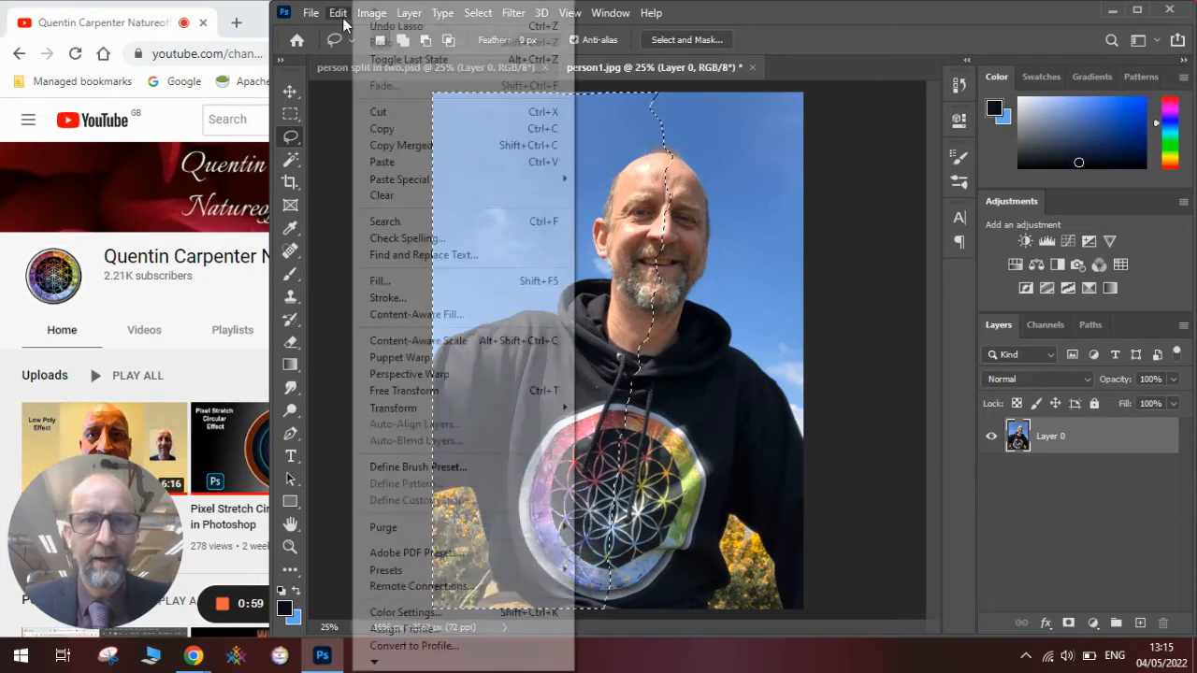
click(381, 130)
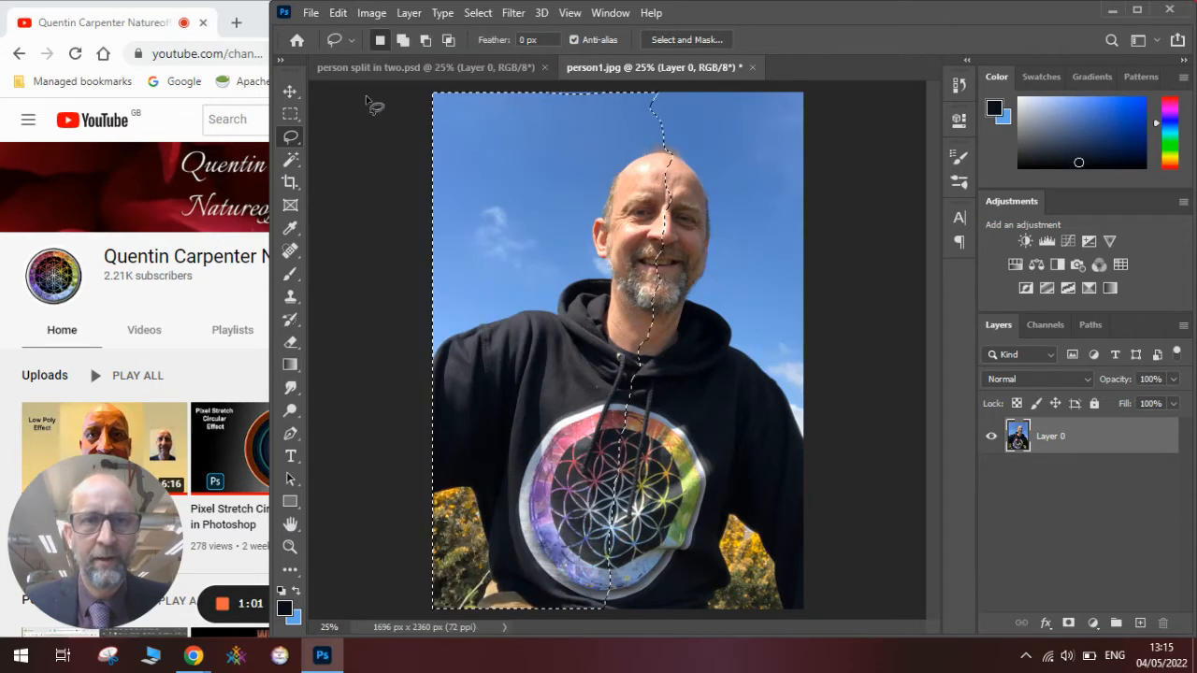
click(339, 13)
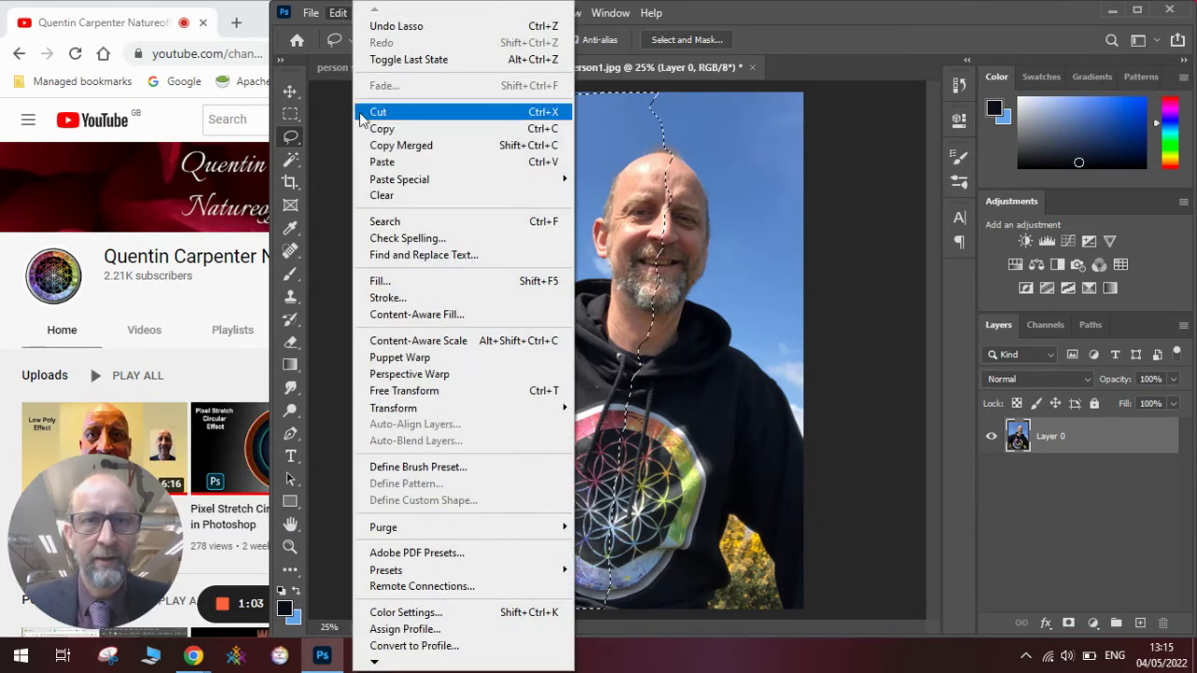
click(382, 161)
click(991, 474)
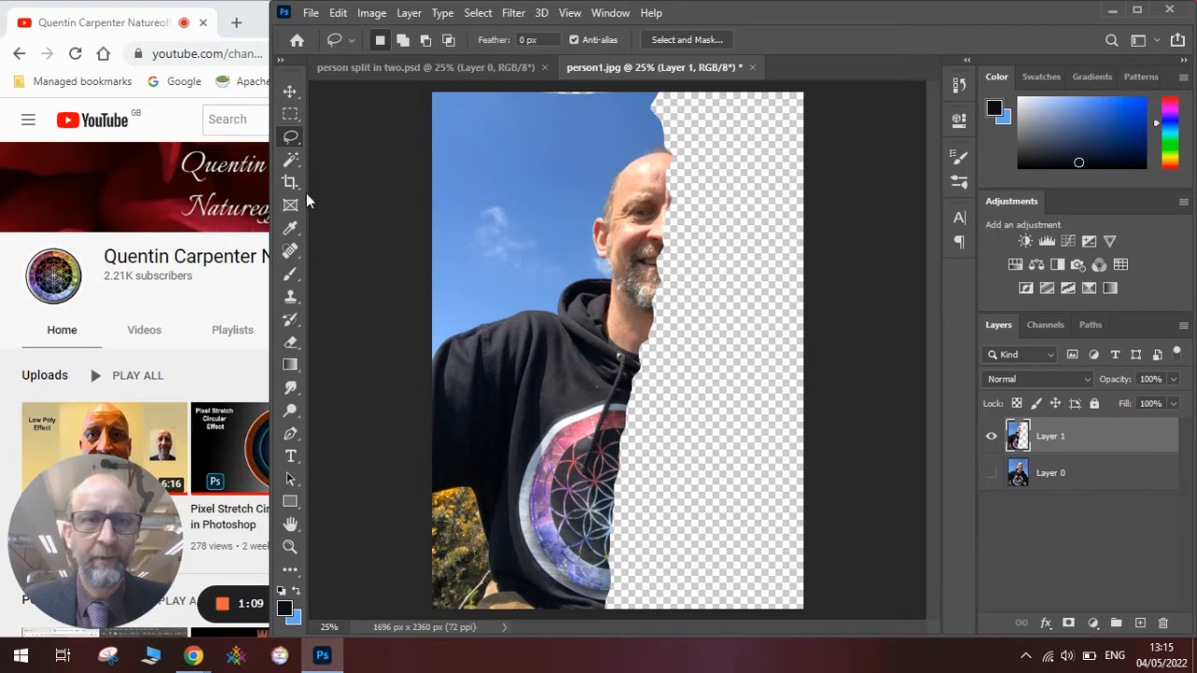
- Magic Wand the empty right side and make the original photo visible and active again
click(293, 159)
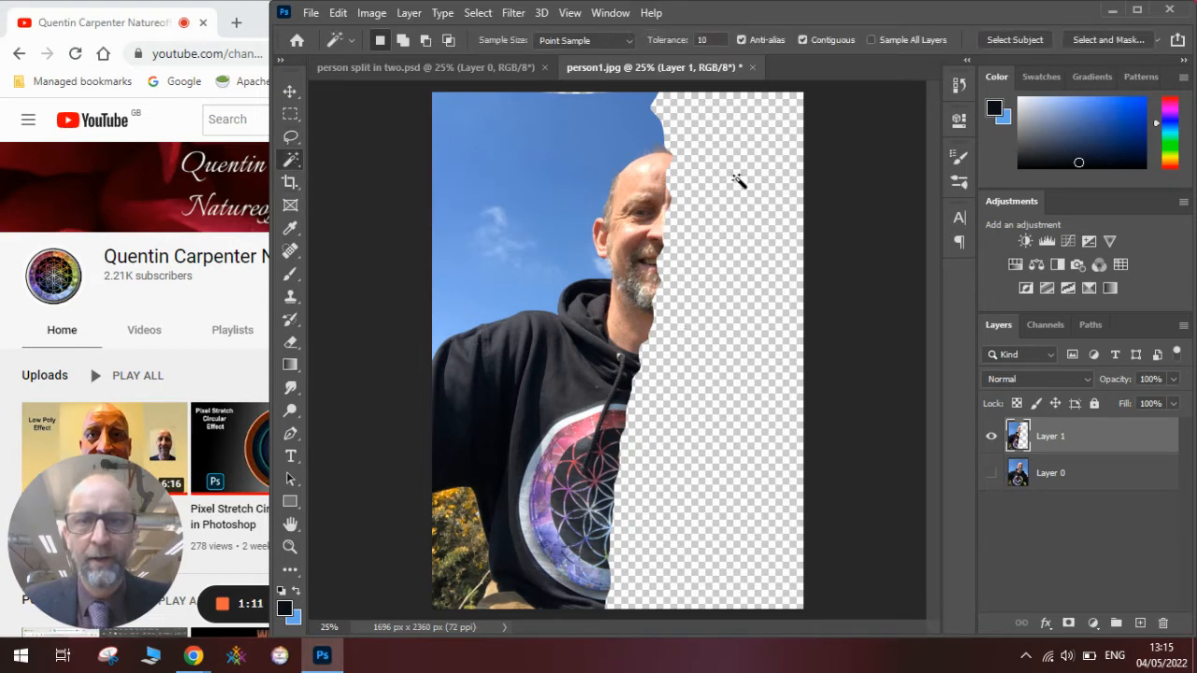
click(733, 266)
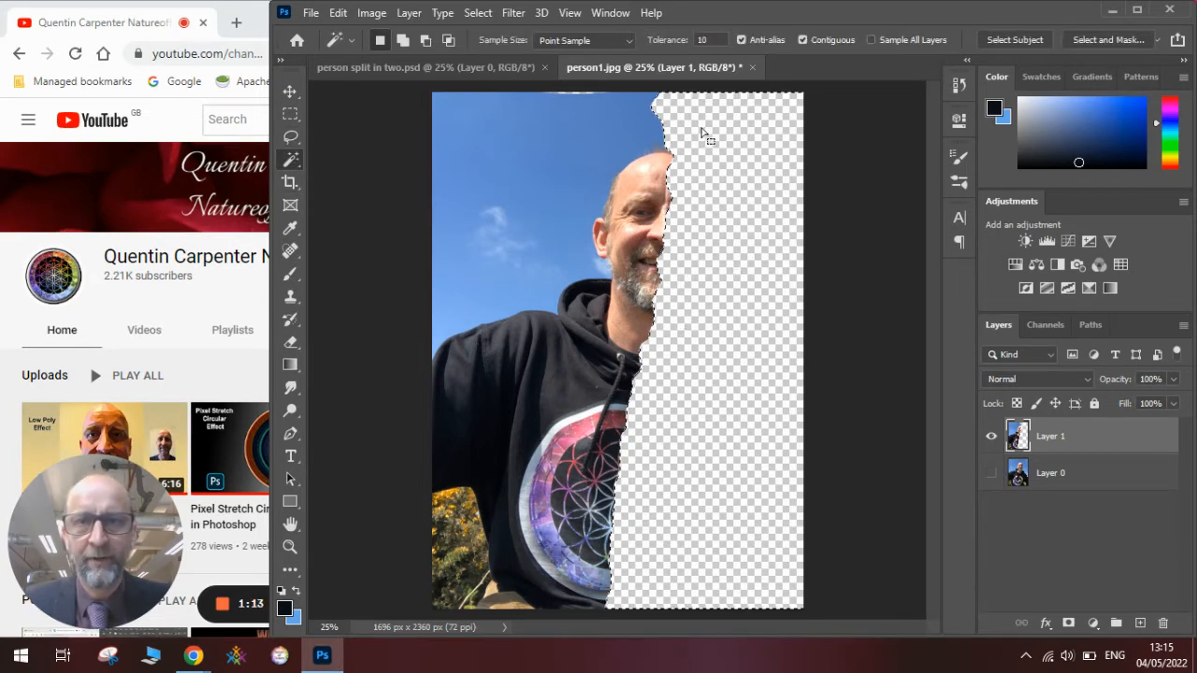
click(991, 436)
click(991, 474)
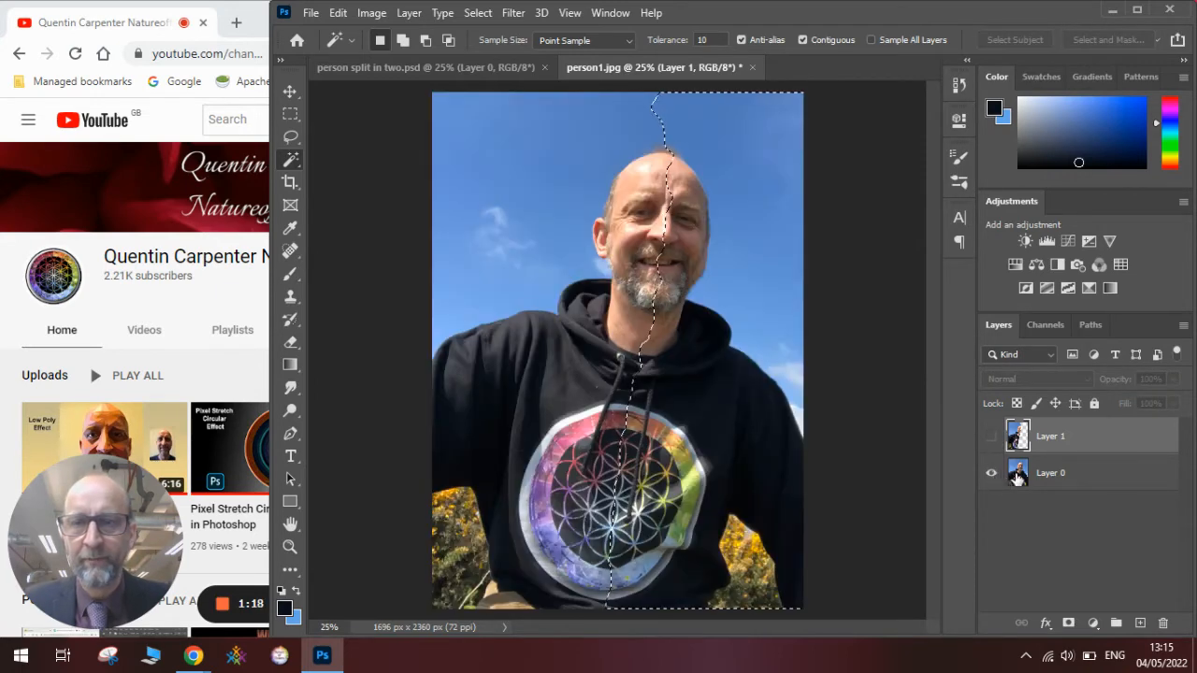
click(1052, 477)
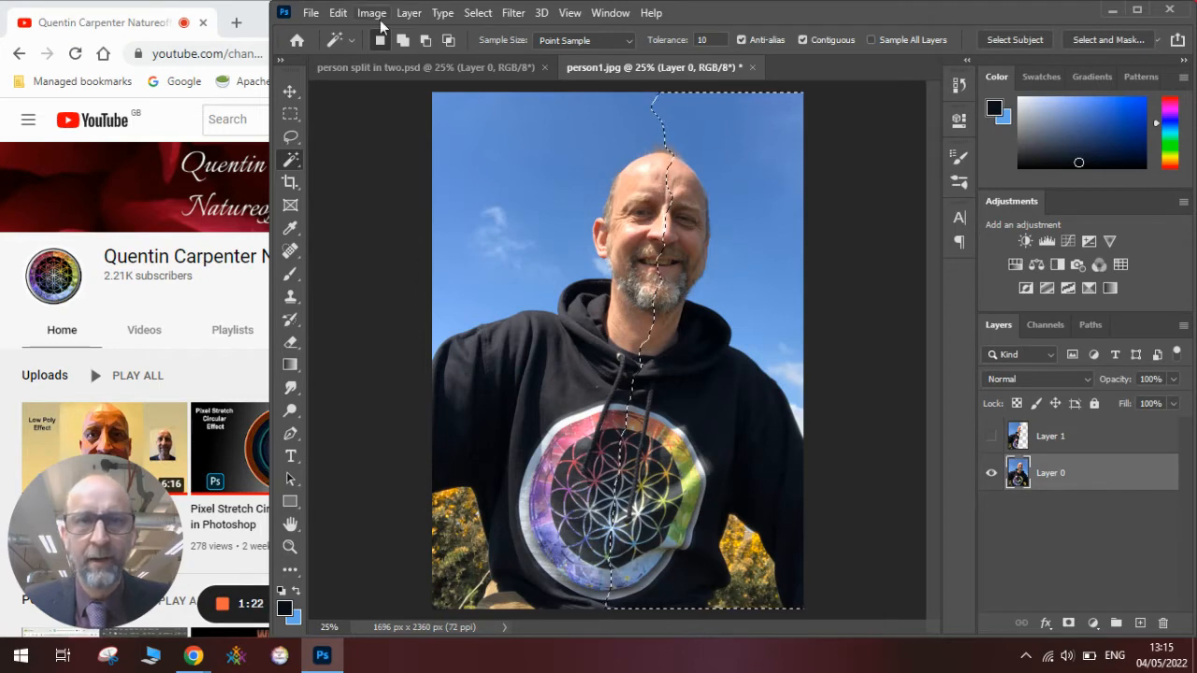
- Copy the right half onto its own Layer 2, hide the original and show both halves
click(339, 14)
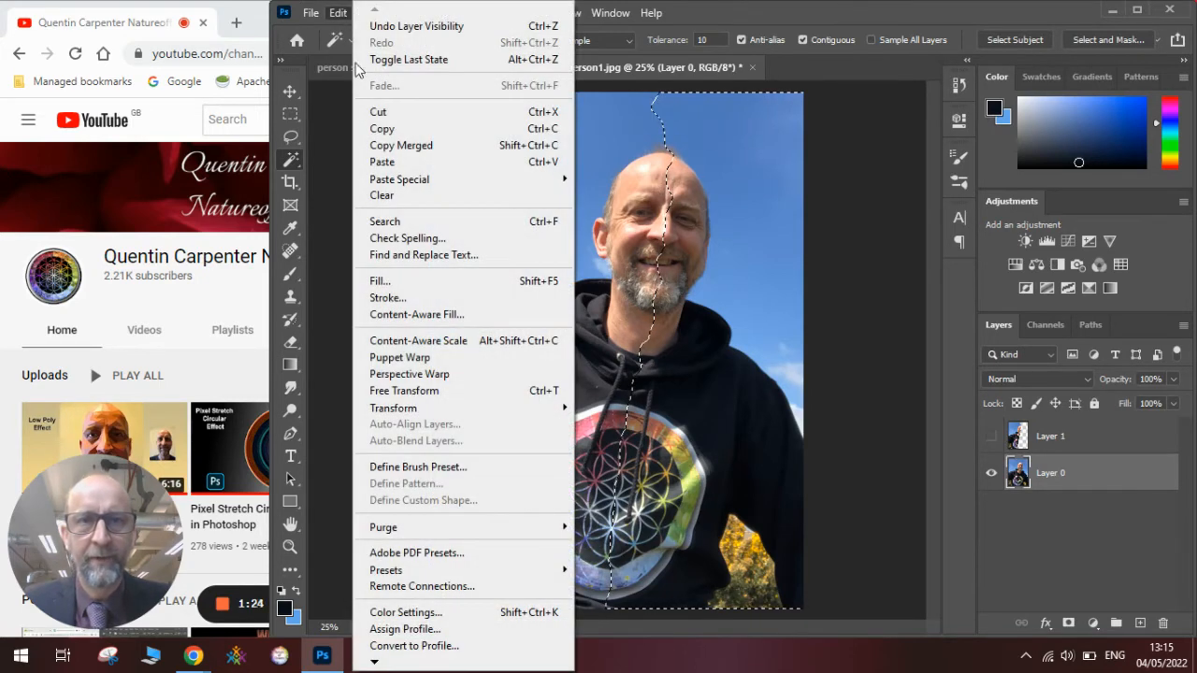
click(381, 129)
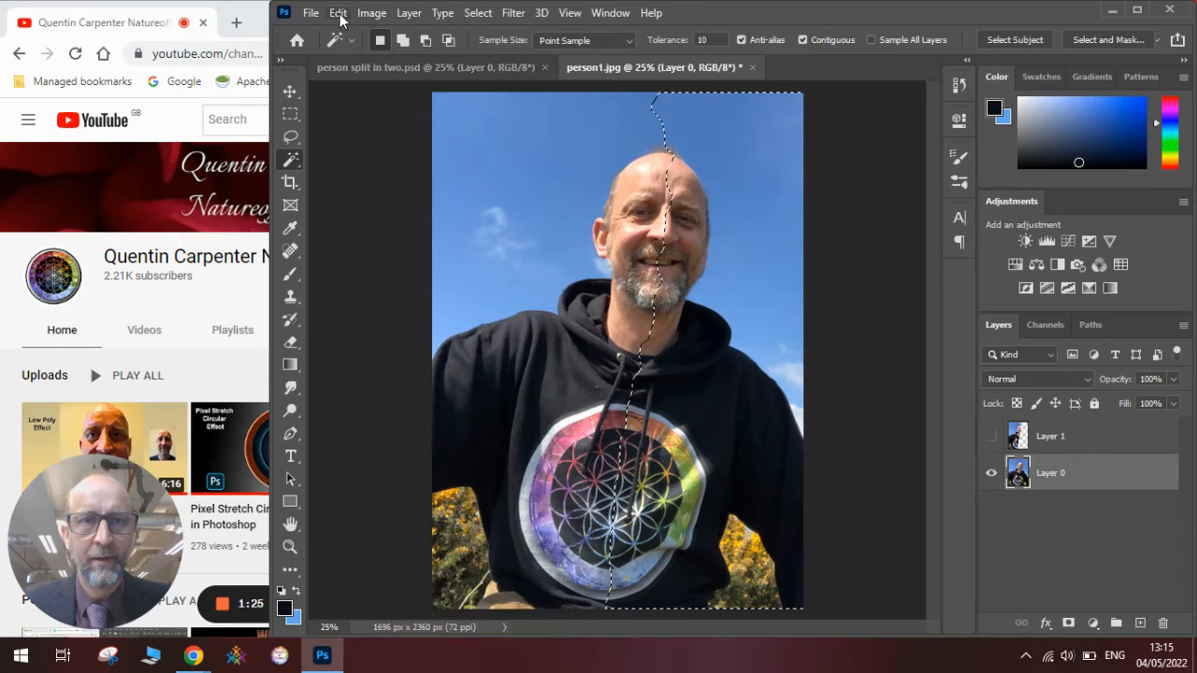
click(341, 17)
click(383, 161)
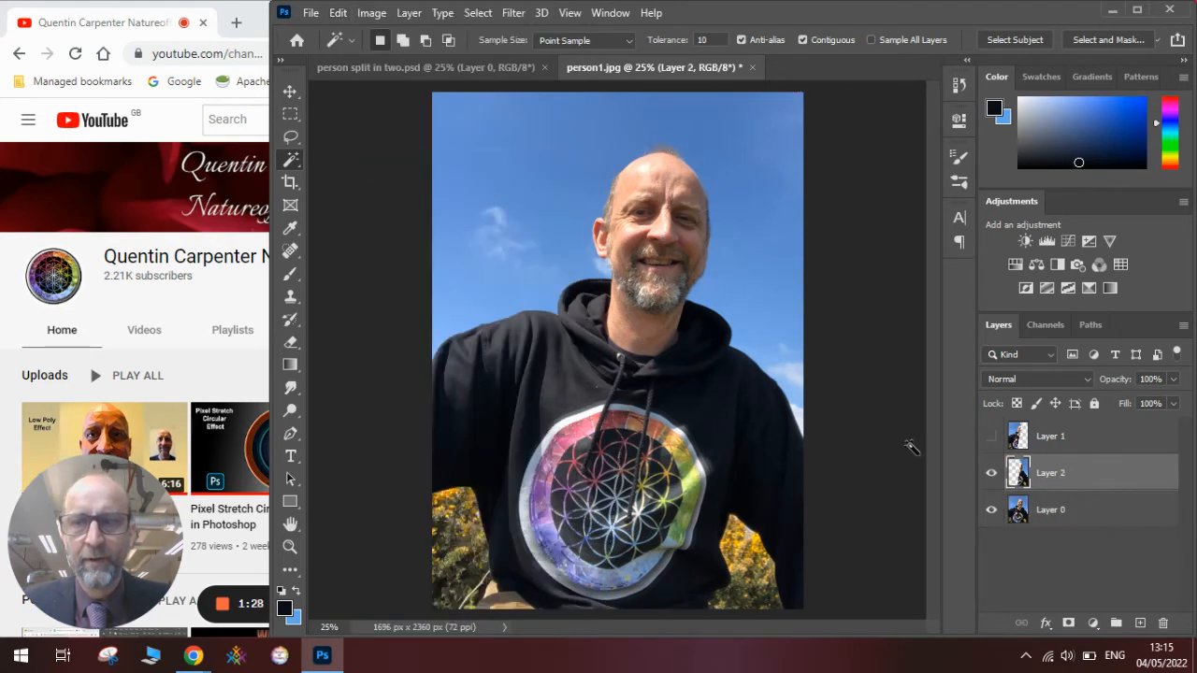
click(992, 510)
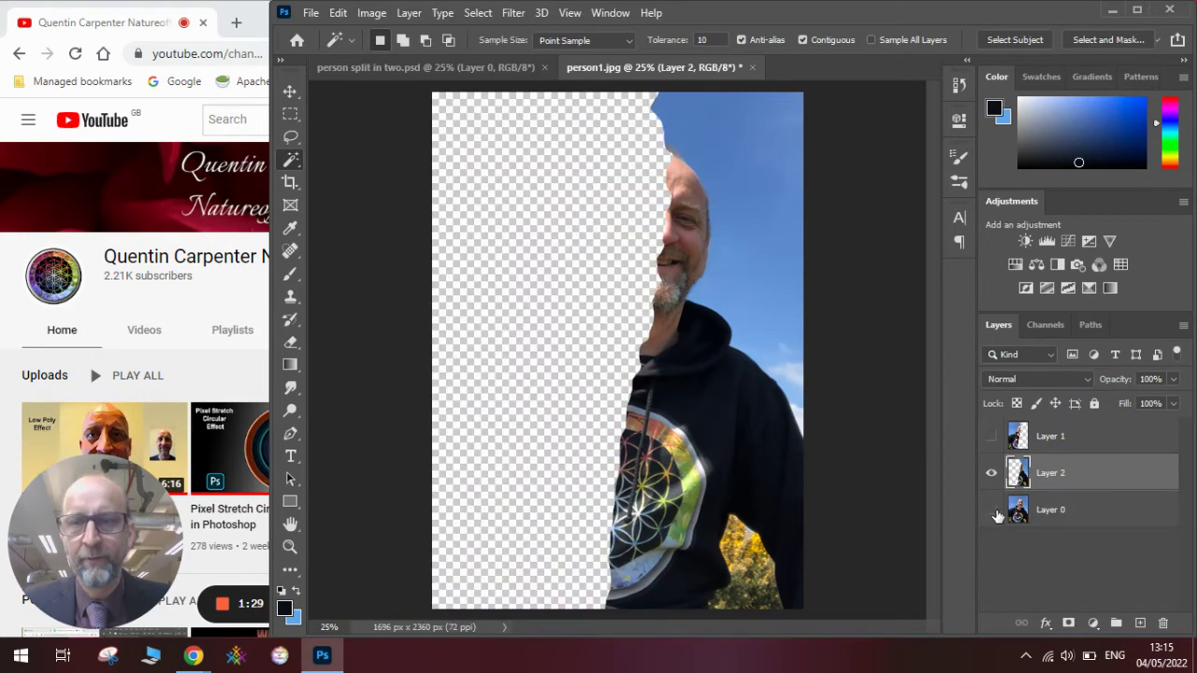
click(992, 436)
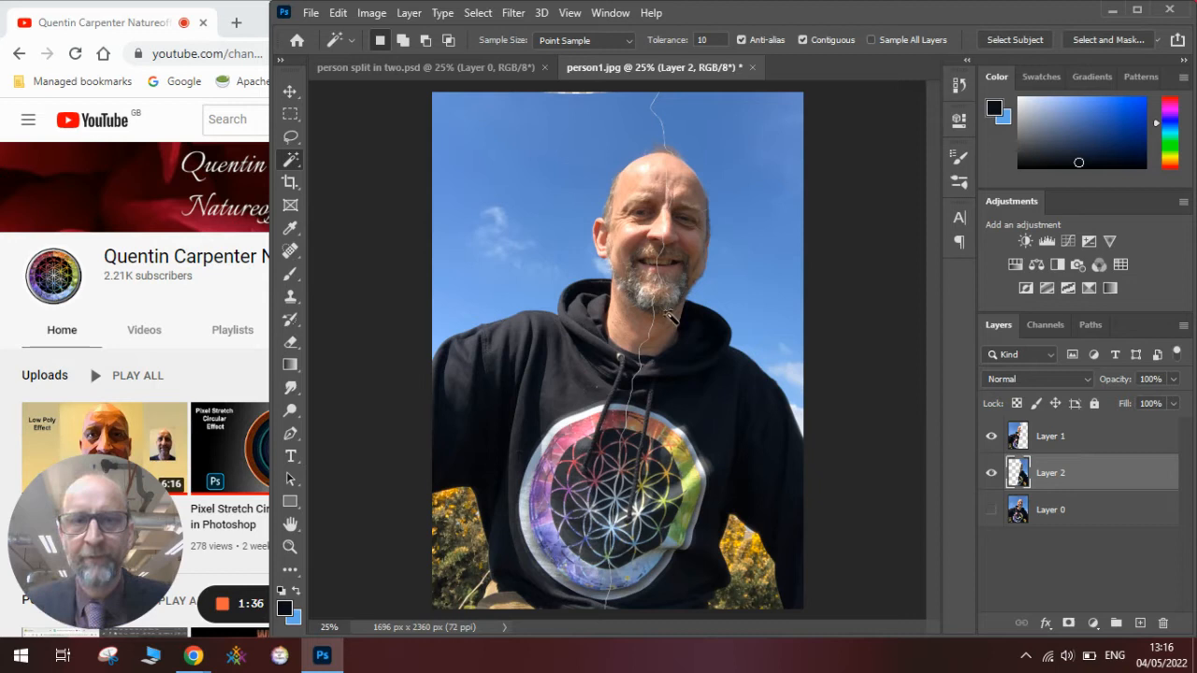
- Rotate the right half about 4 degrees outward around its bottom-left corner and apply it
click(291, 94)
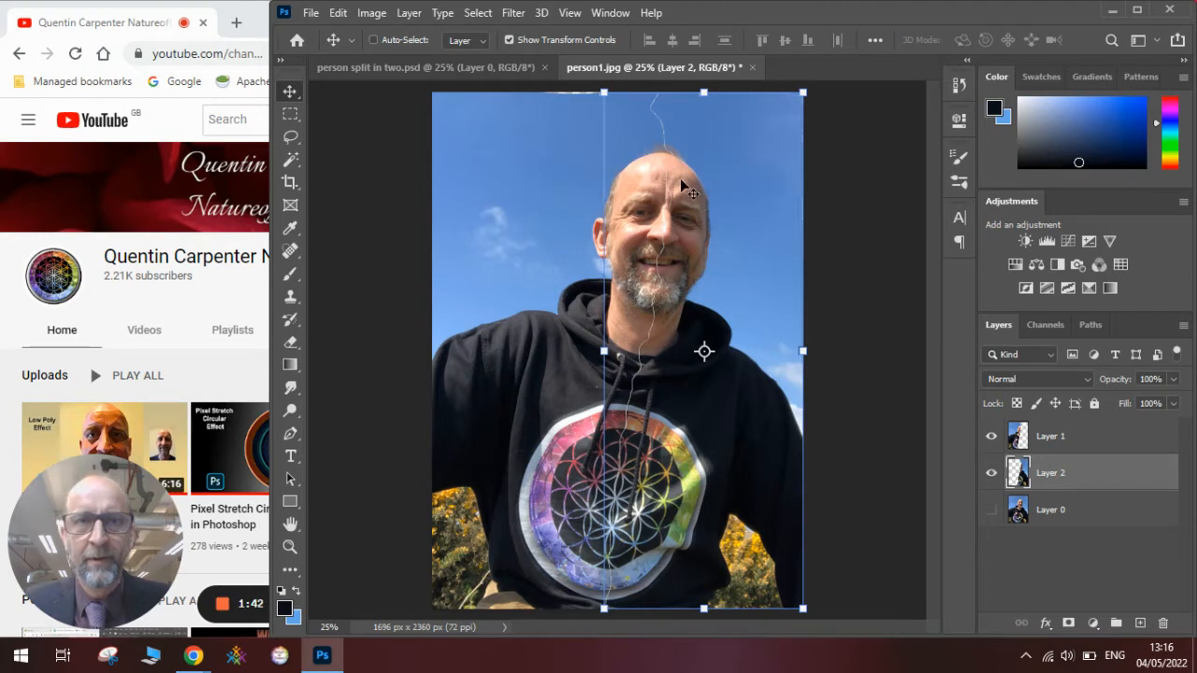
drag(819, 117, 821, 120)
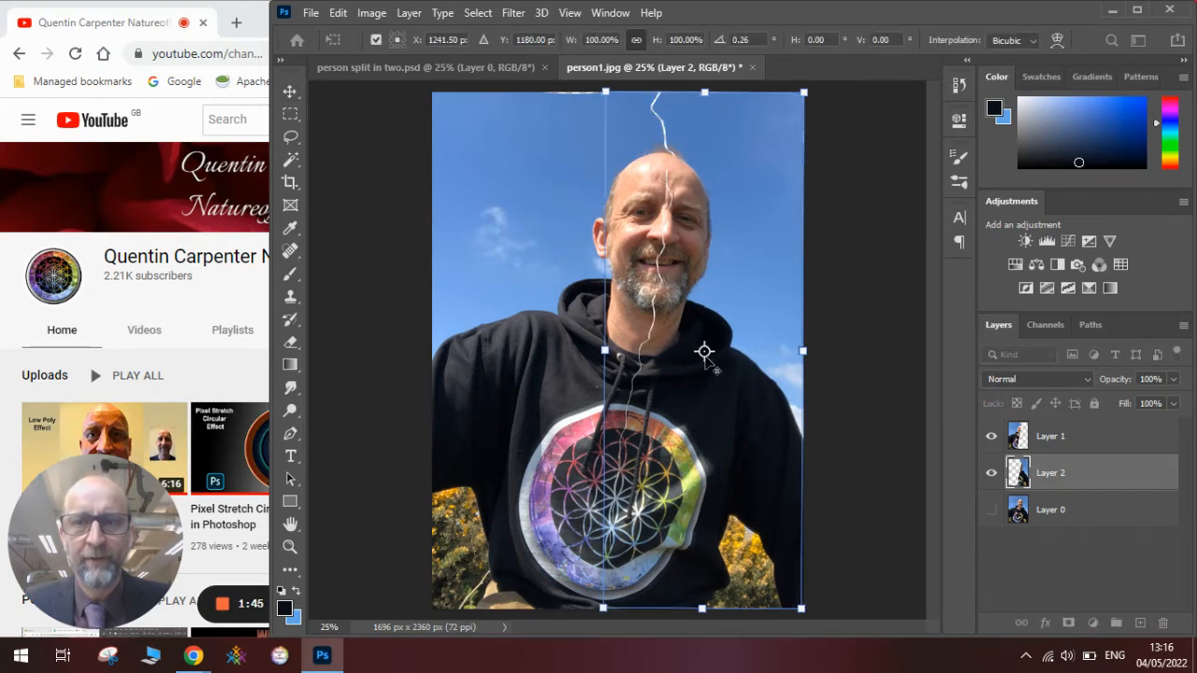
click(391, 46)
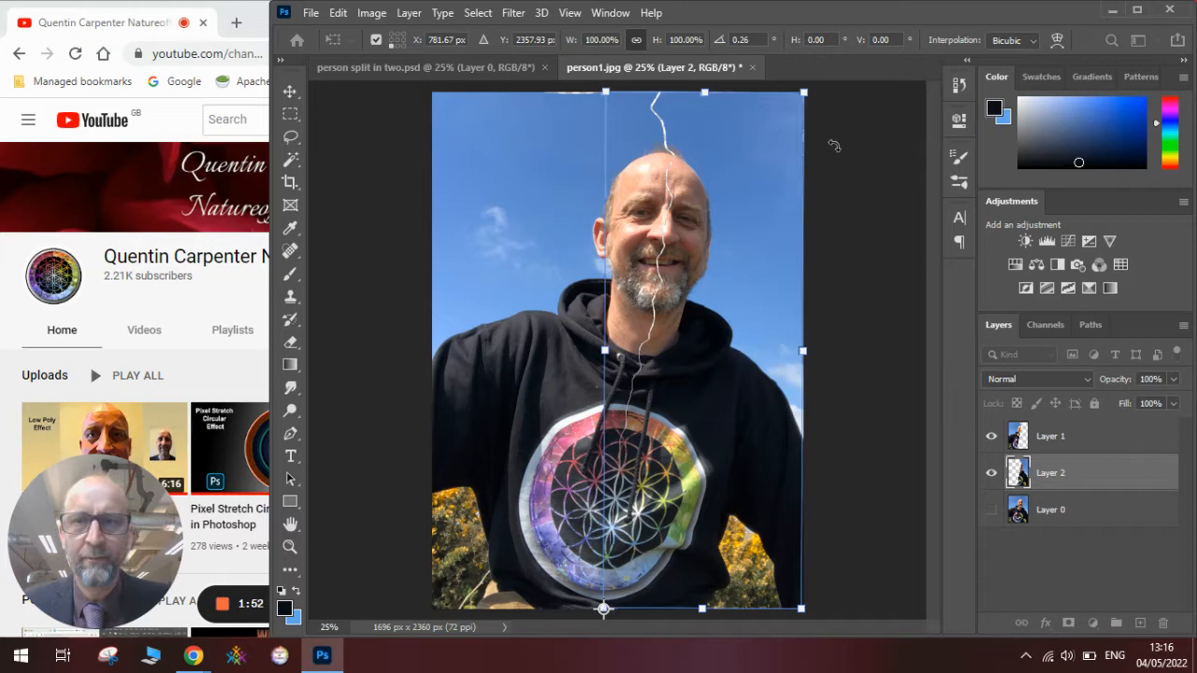
drag(836, 147, 859, 168)
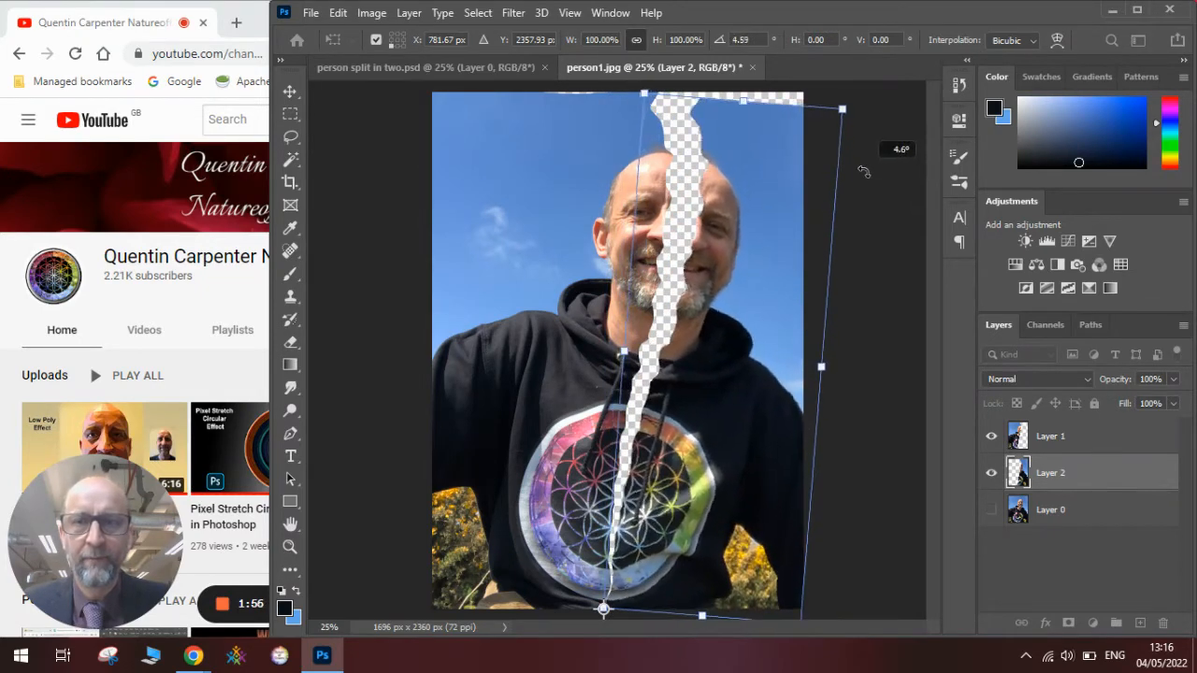
drag(860, 168, 857, 165)
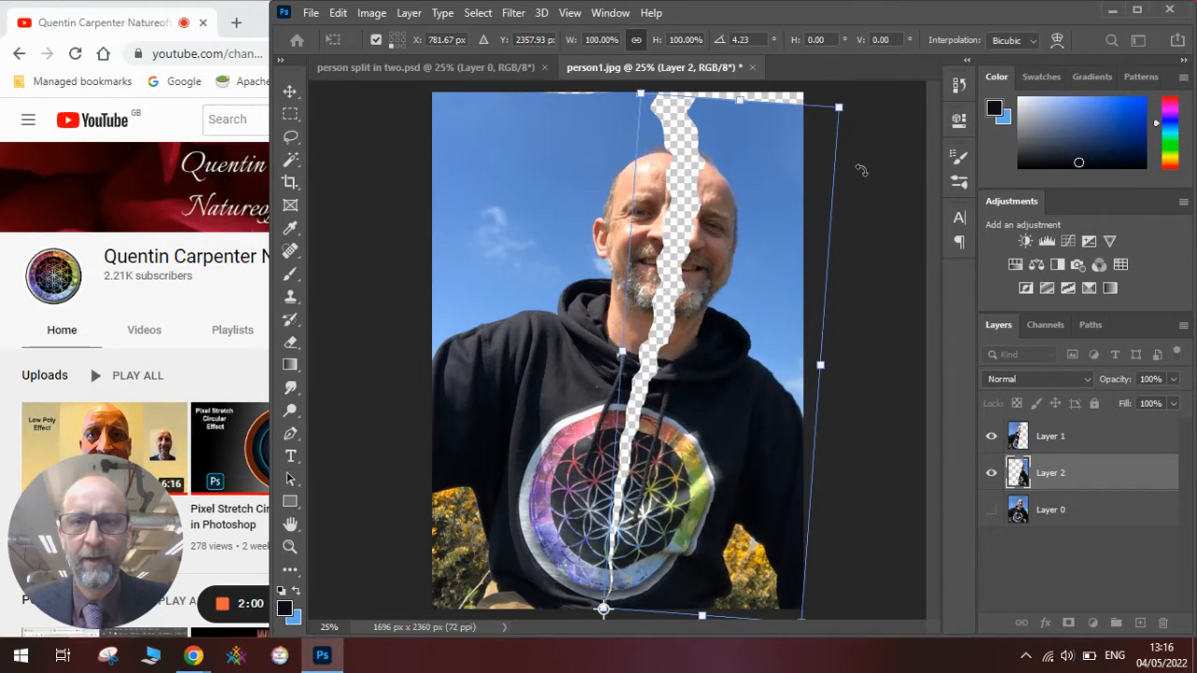
key(Return)
click(1068, 439)
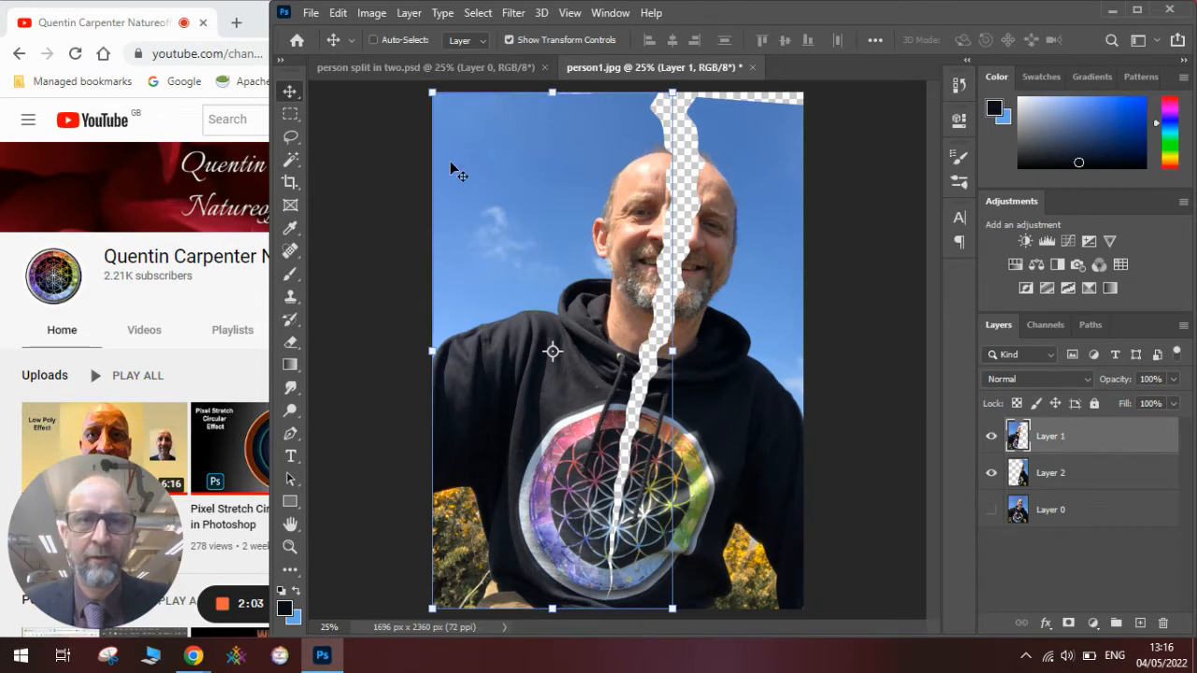
- Try tilting the left half outward around its bottom-right corner, then cancel the transform
click(416, 128)
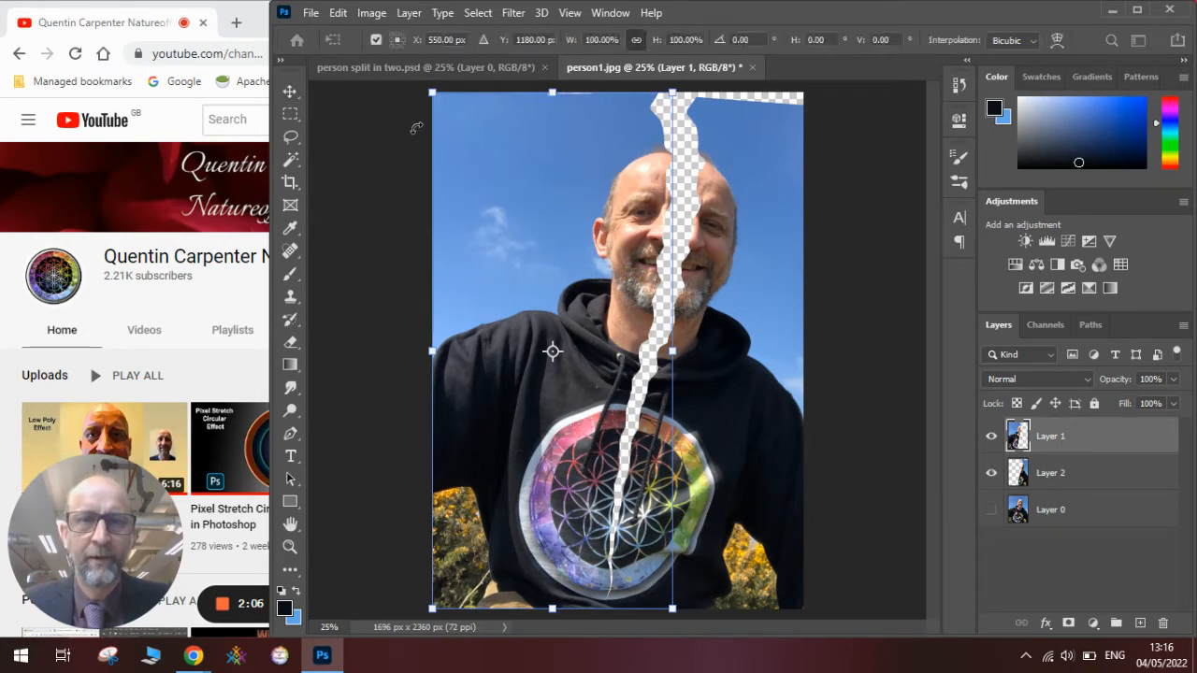
click(402, 45)
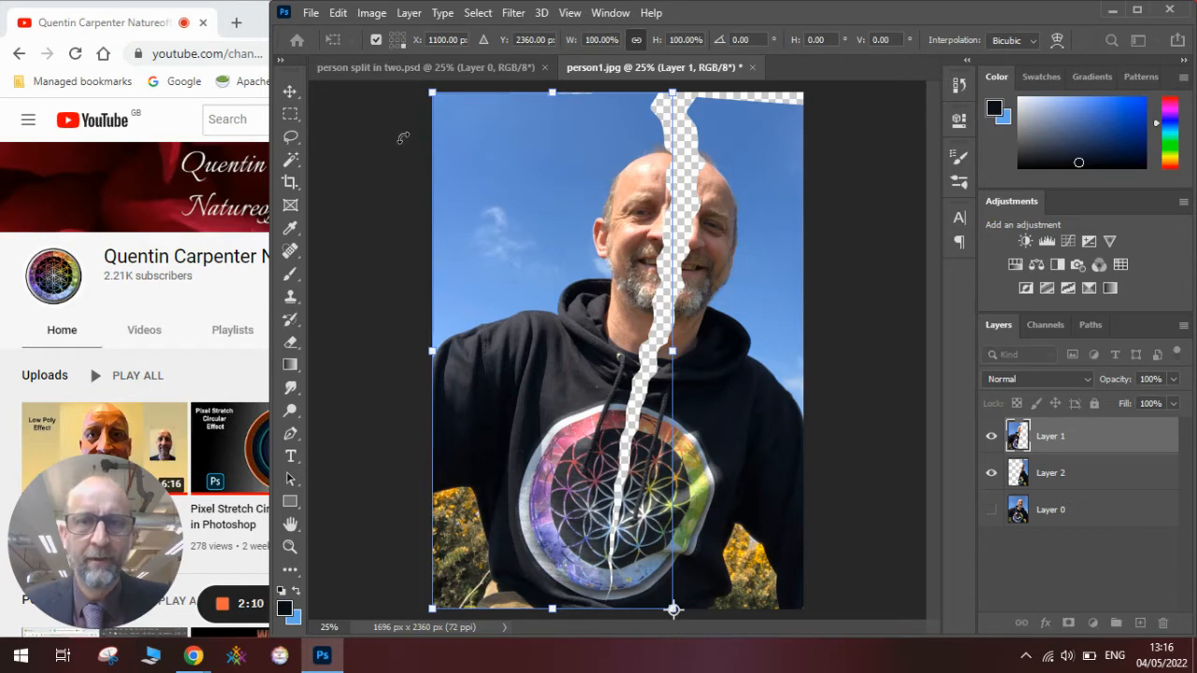
drag(400, 112, 329, 166)
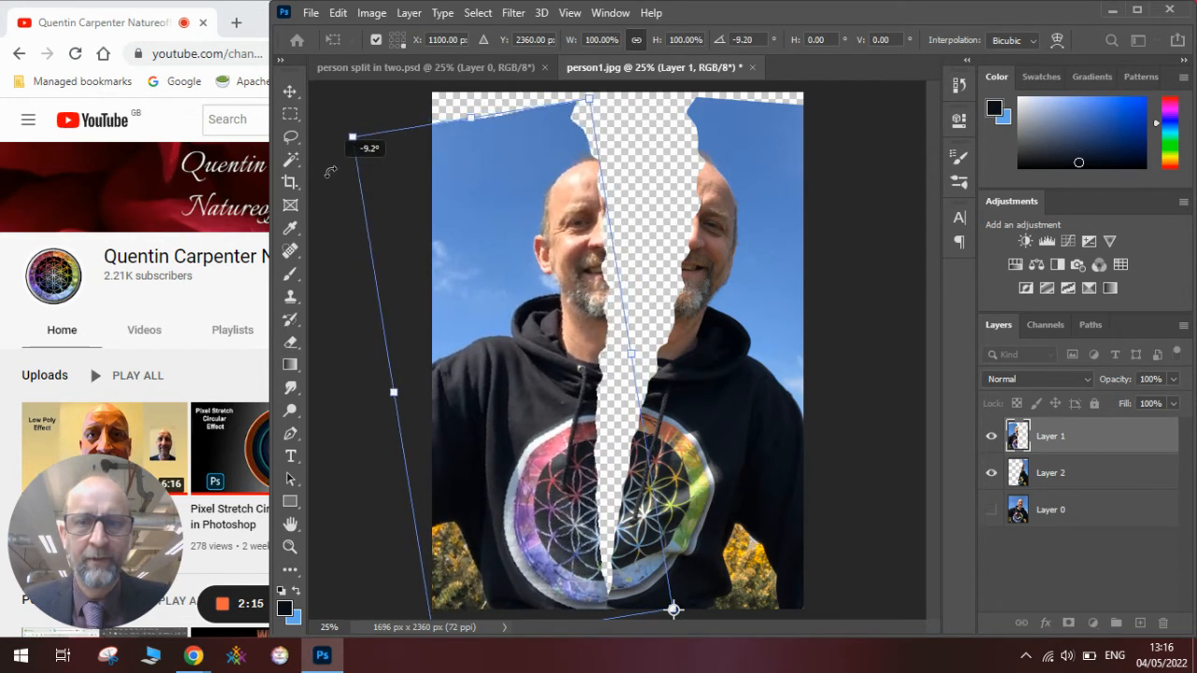
drag(528, 337, 530, 326)
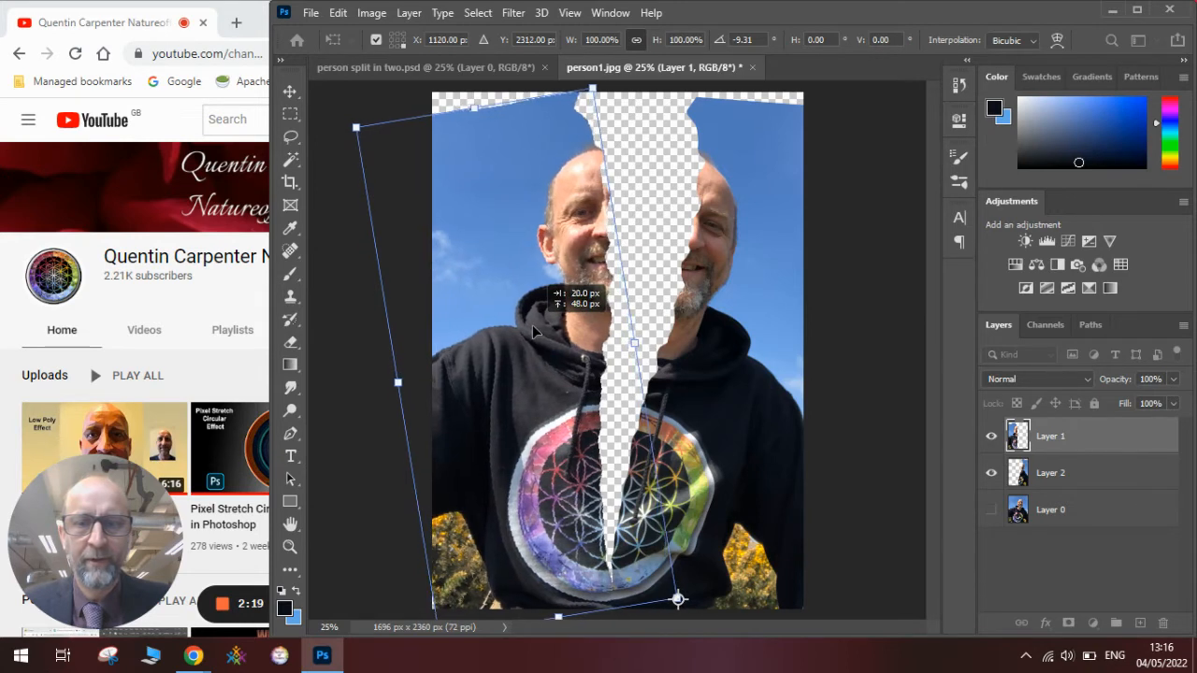
drag(530, 326, 532, 324)
key(Escape)
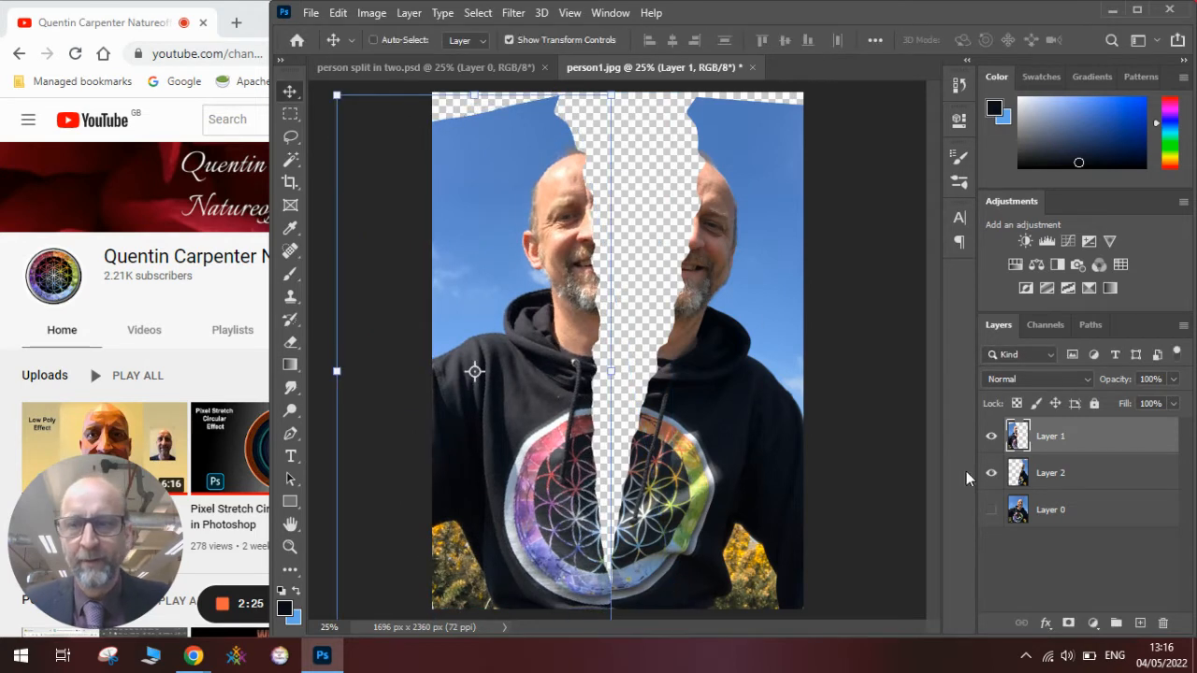
- Tilt the right half slightly further with Free Transform
click(1075, 473)
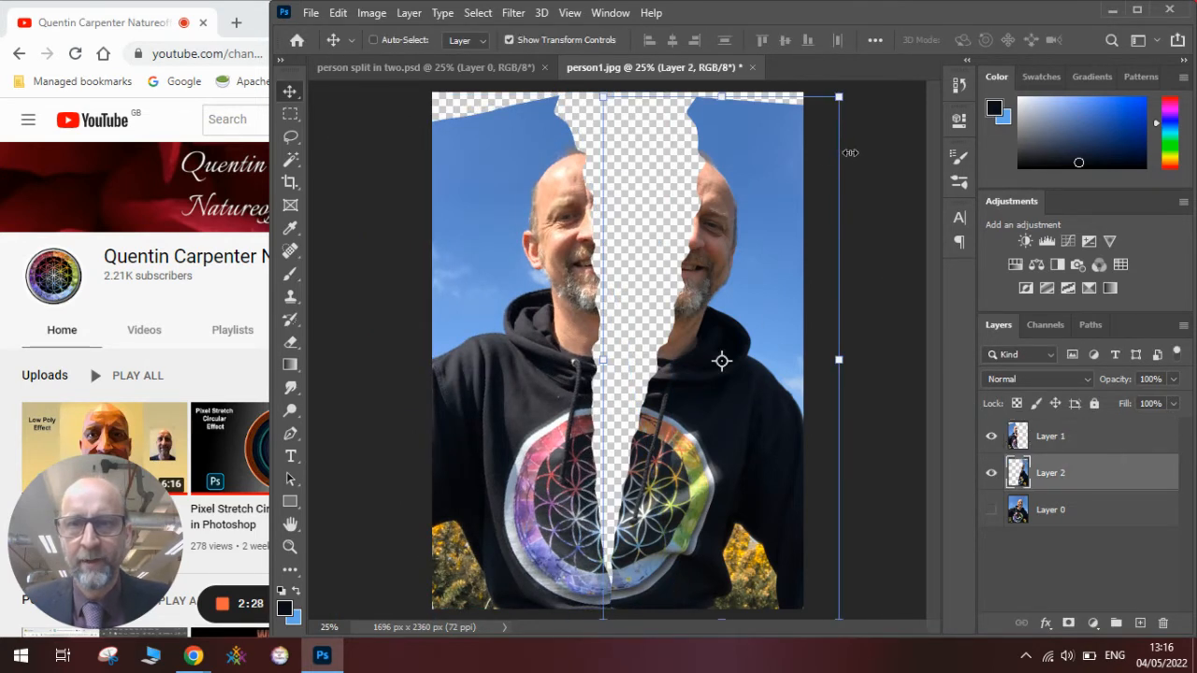
drag(854, 158, 851, 159)
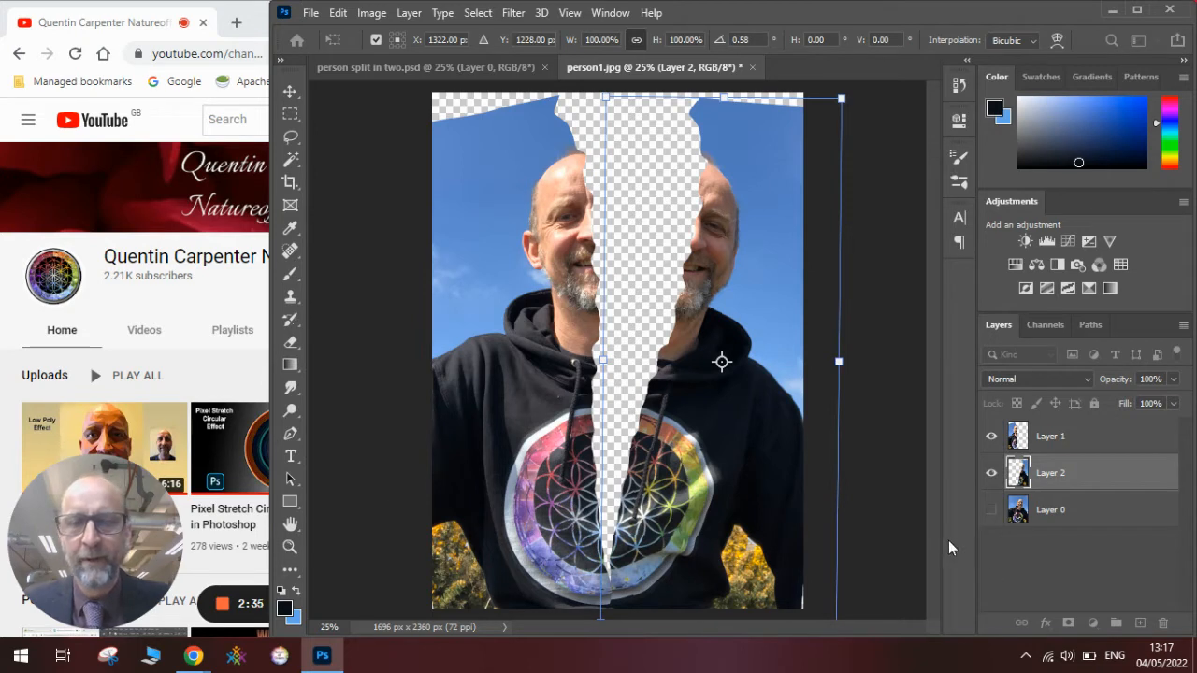
- Apply the right half's rotation and add a new empty layer above the original photo
click(1051, 509)
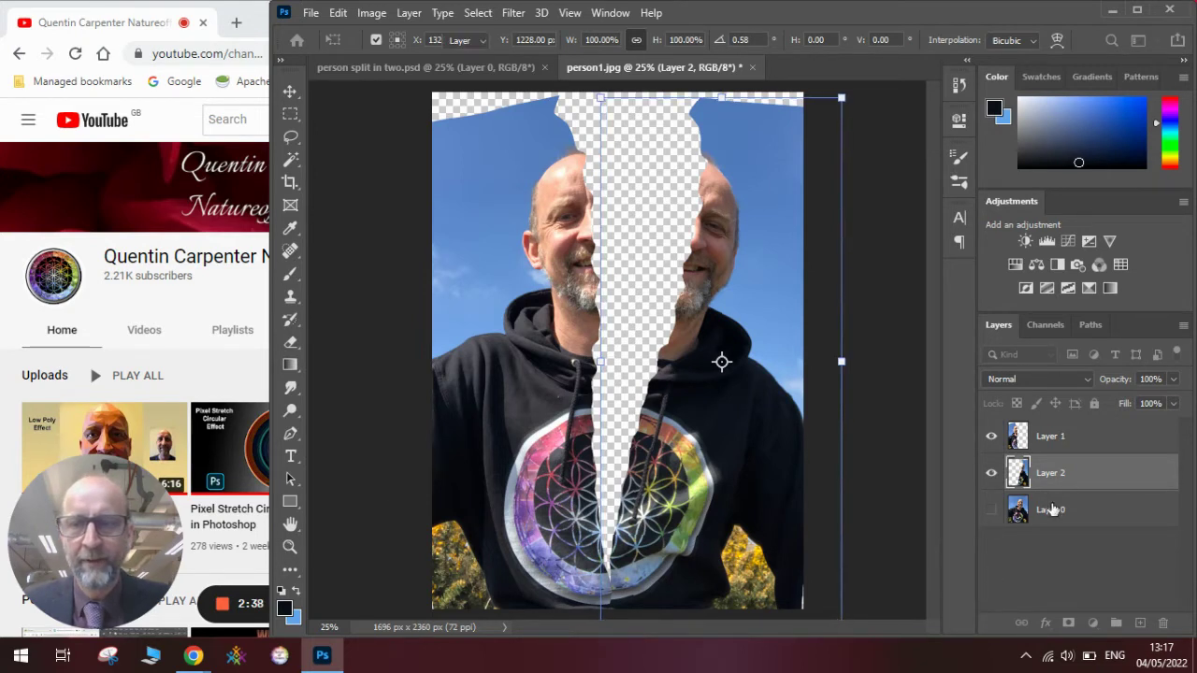
click(1140, 622)
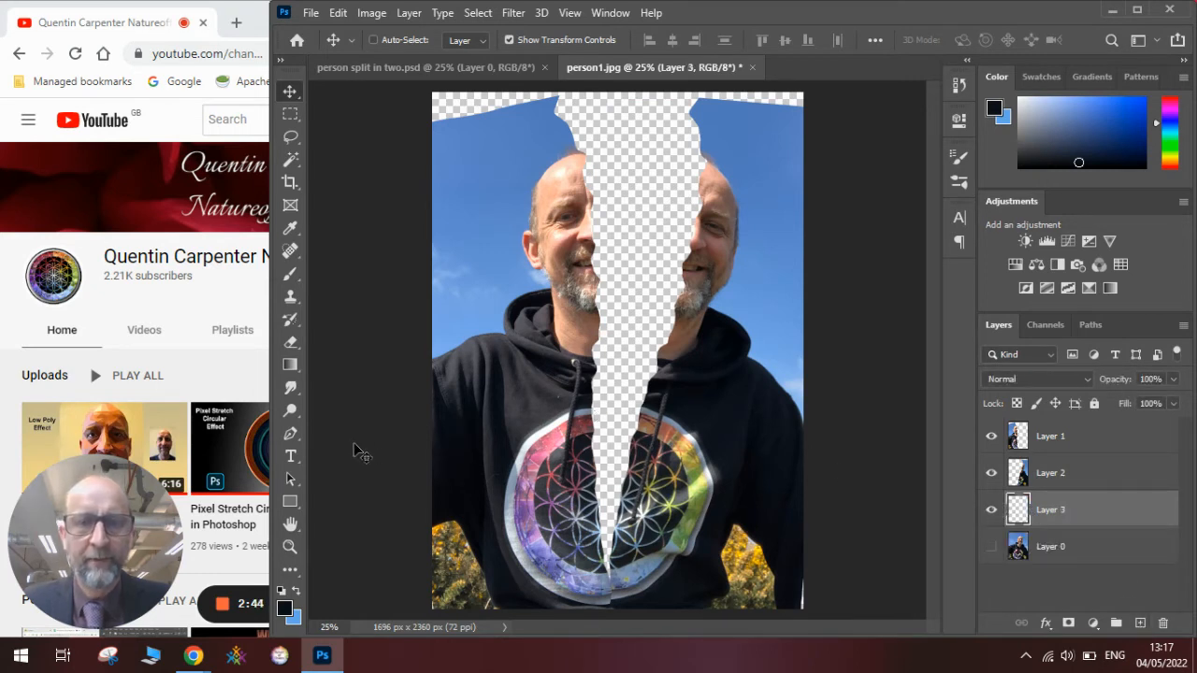
- Sample a darker and a lighter sky blue from the photo as foreground and background colours
click(291, 229)
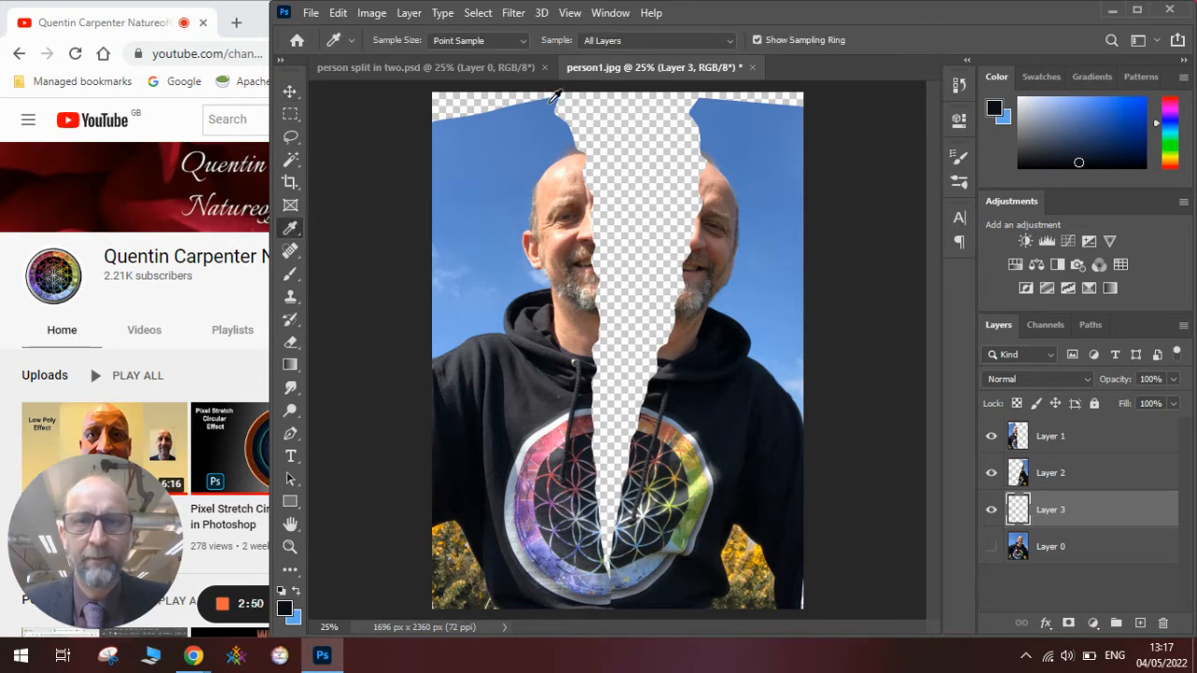
click(553, 98)
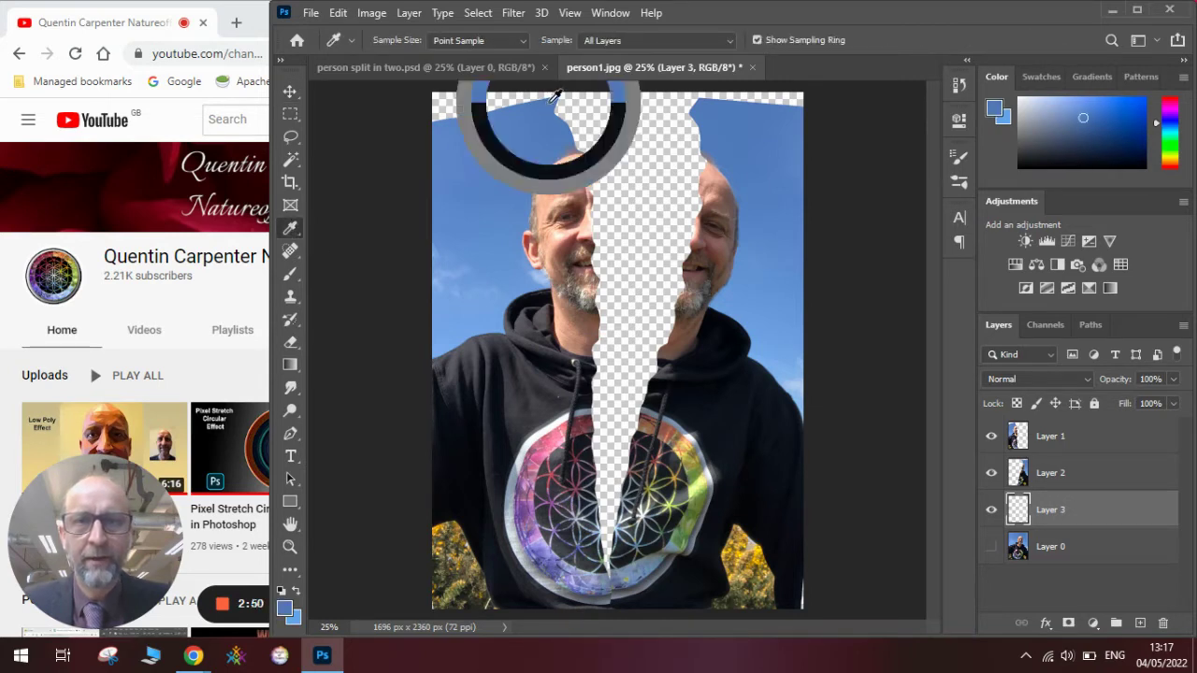
click(802, 389)
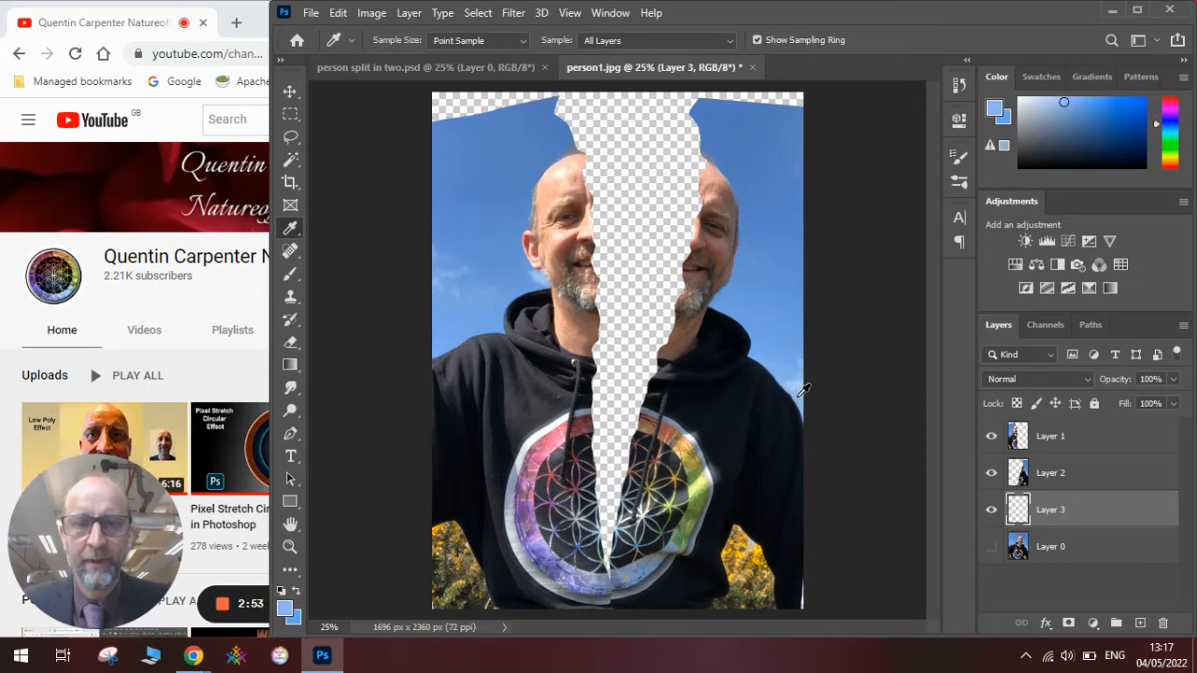
click(549, 103)
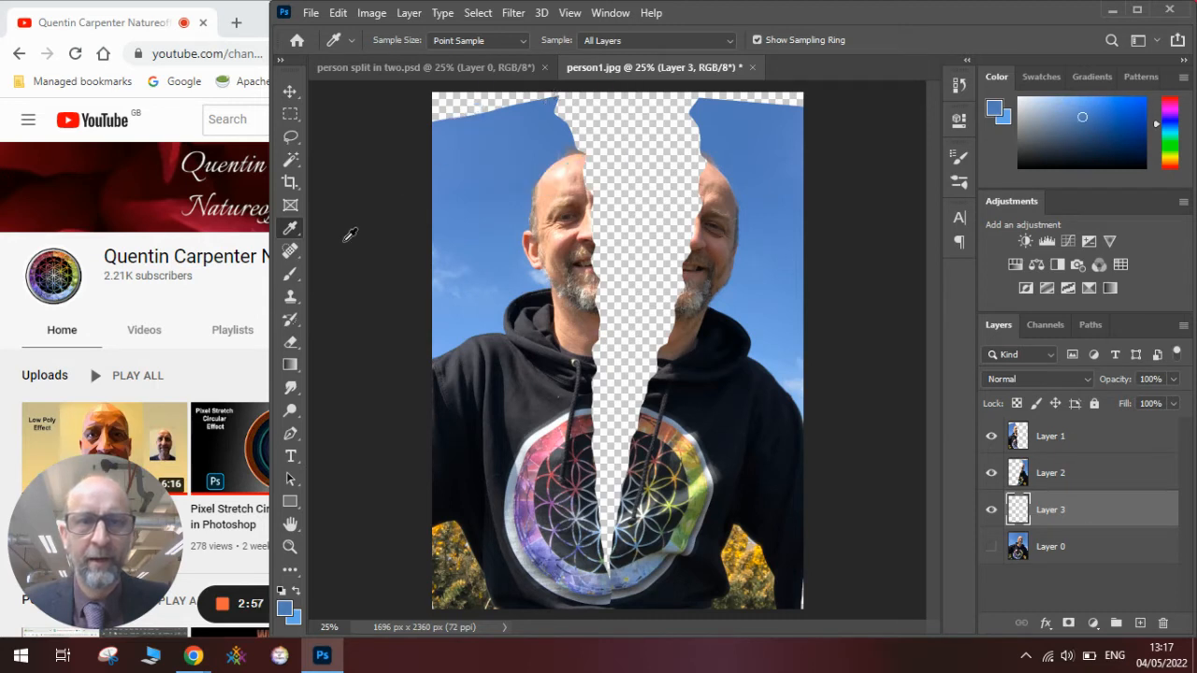
click(298, 590)
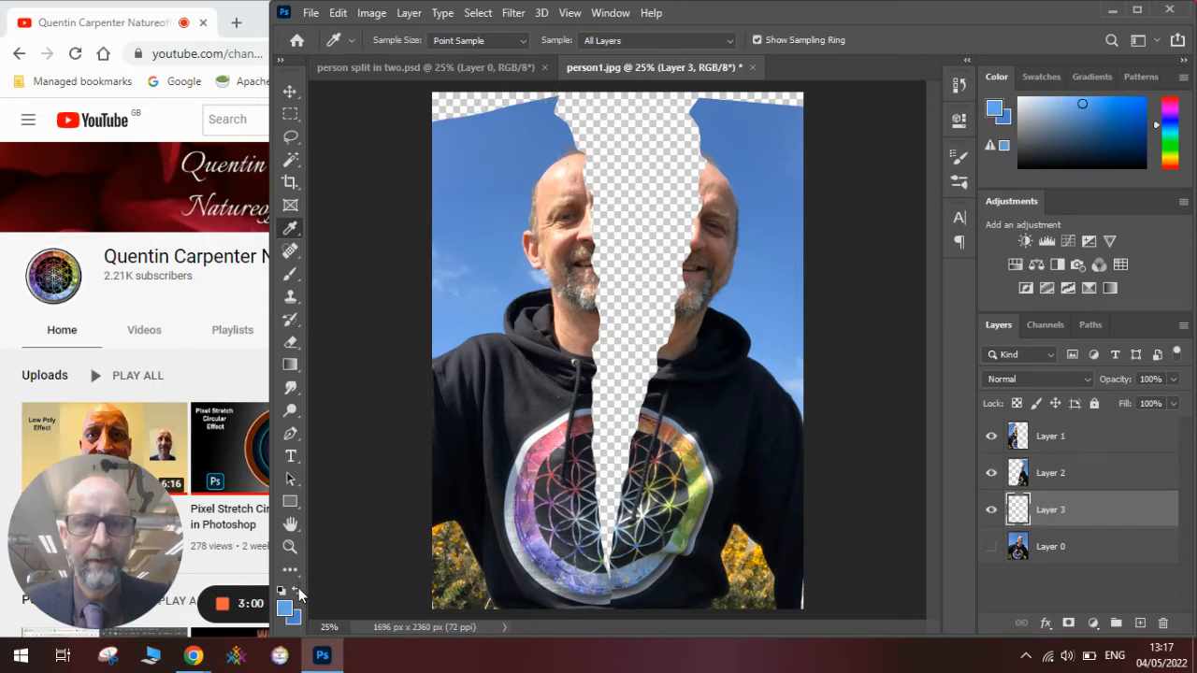
click(802, 394)
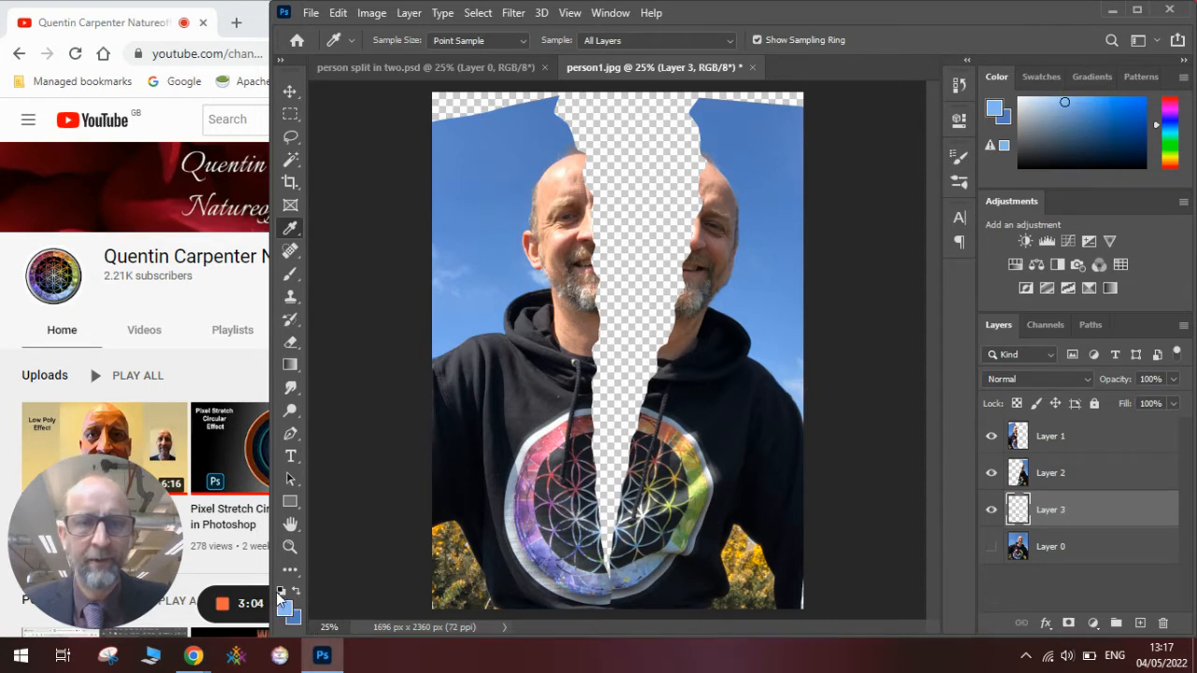
click(290, 365)
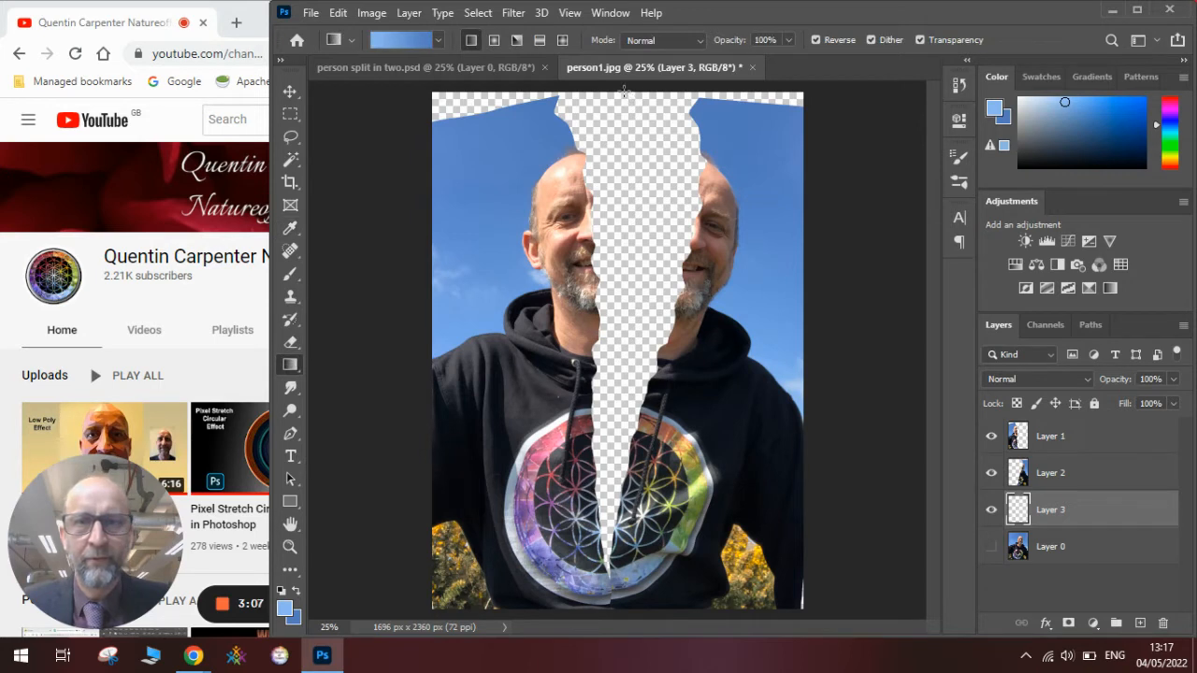
- Fill Layer 3 with a top-to-bottom sky-blue gradient showing through the tear
drag(624, 91, 610, 595)
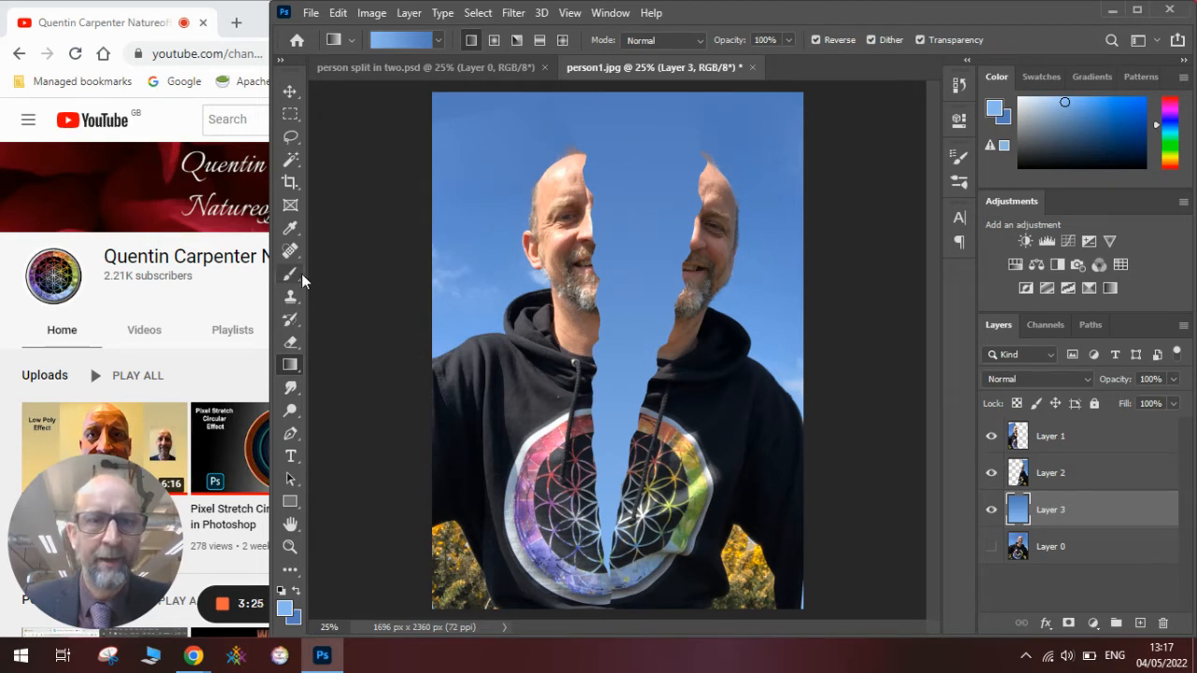
- Add new Layer 4 and begin lassoing a narrow strip along the left half's torn edge
click(291, 138)
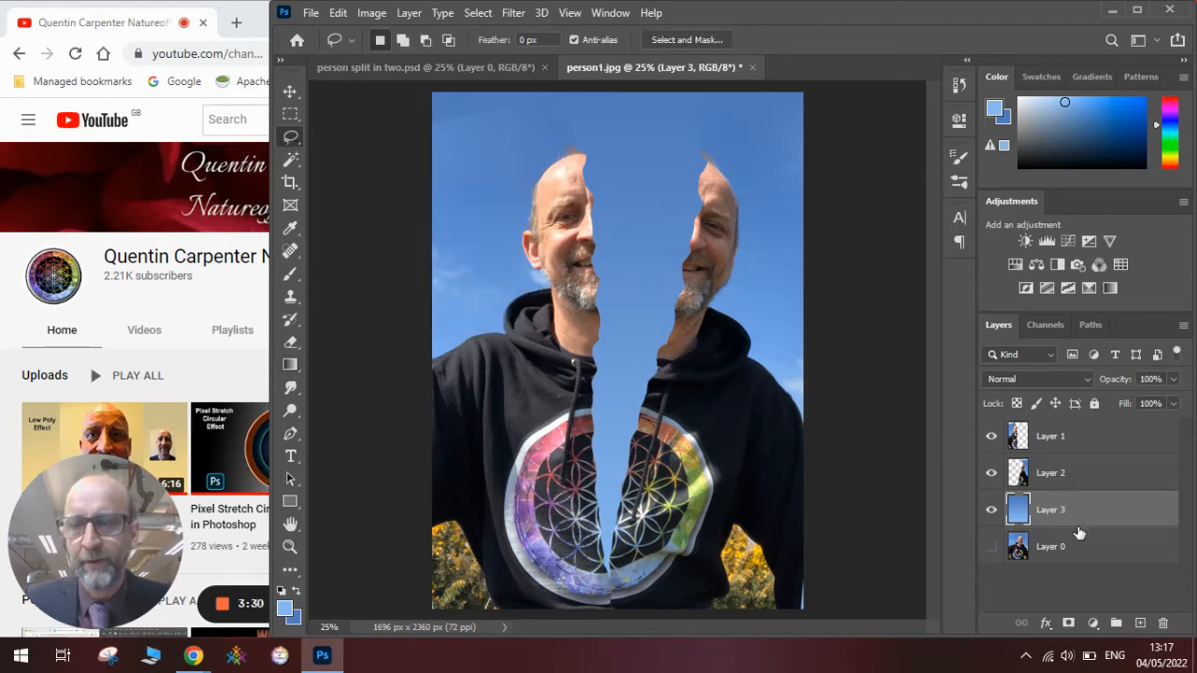
click(1140, 623)
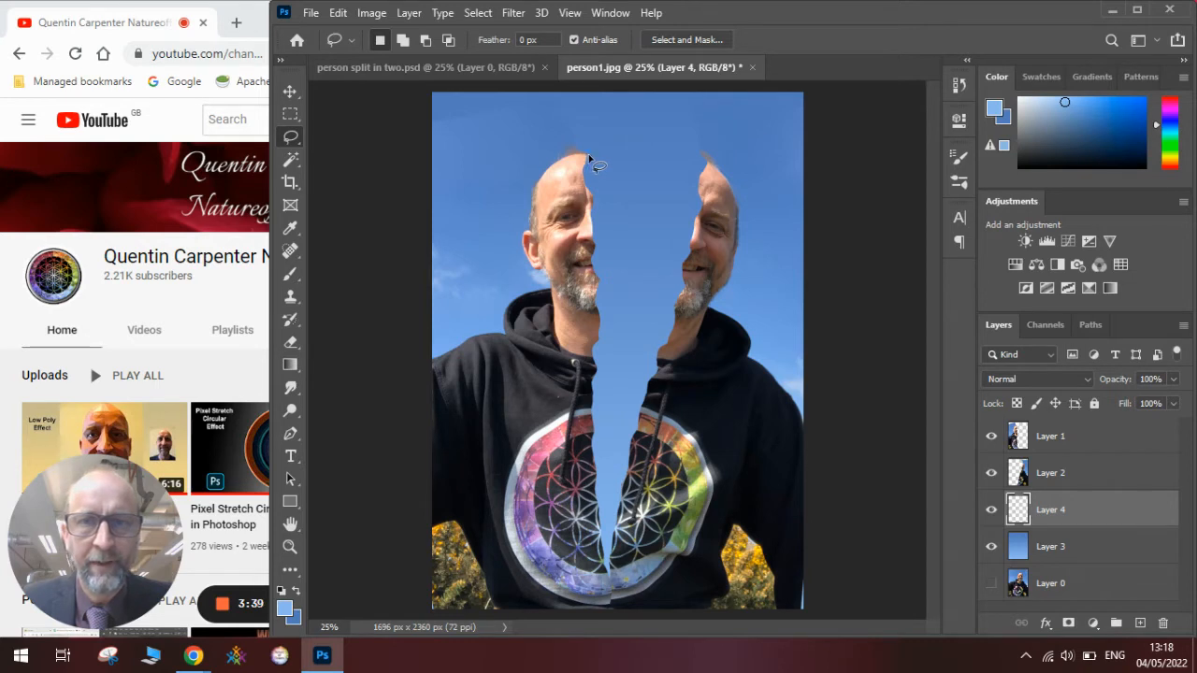
mouse_move(591, 162)
mouse_down()
mouse_move(610, 195)
mouse_move(613, 598)
mouse_move(580, 435)
mouse_move(587, 318)
mouse_move(567, 221)
mouse_move(584, 157)
mouse_up()
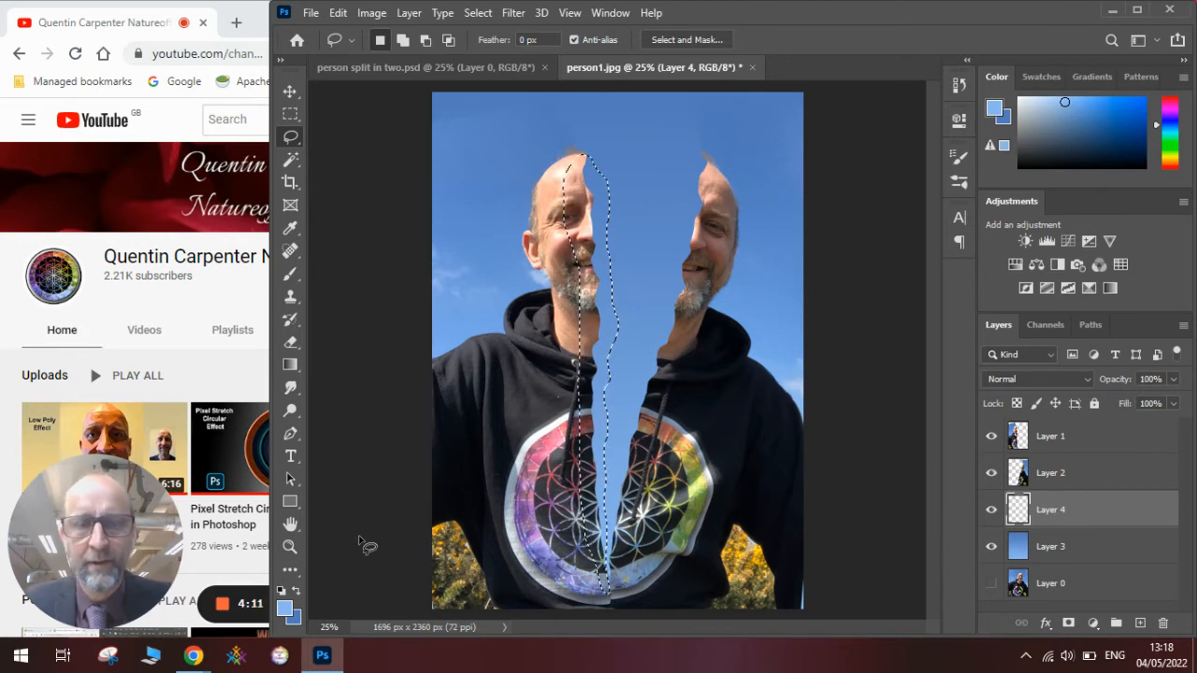
- Reset the colours to black and white, keeping the torn-edge strip selected
click(281, 591)
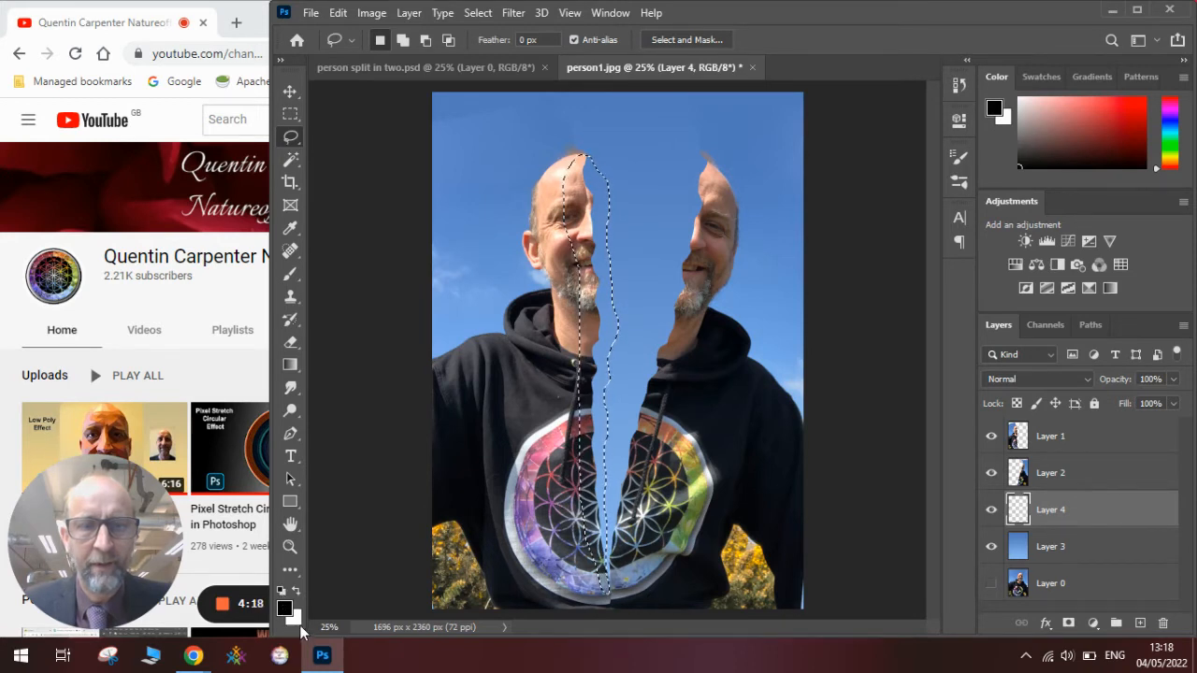
click(290, 365)
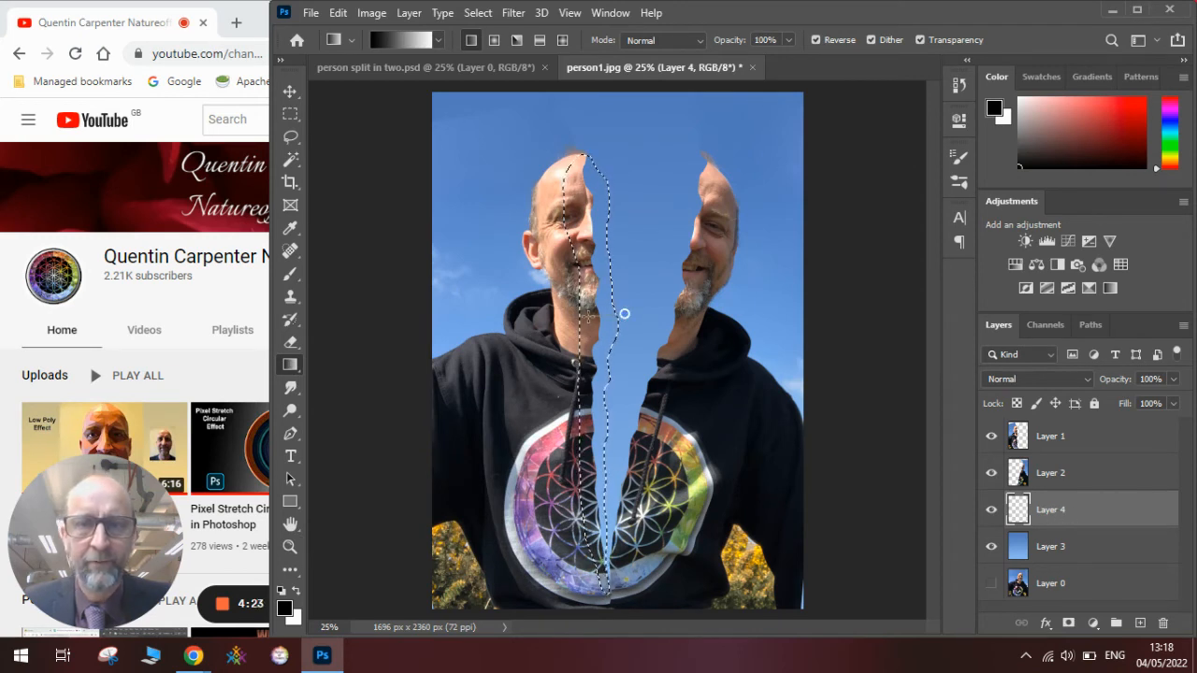
- Try horizontal and vertical dark-to-light gradients in the strip, undoing the unwanted fills
drag(589, 355, 615, 355)
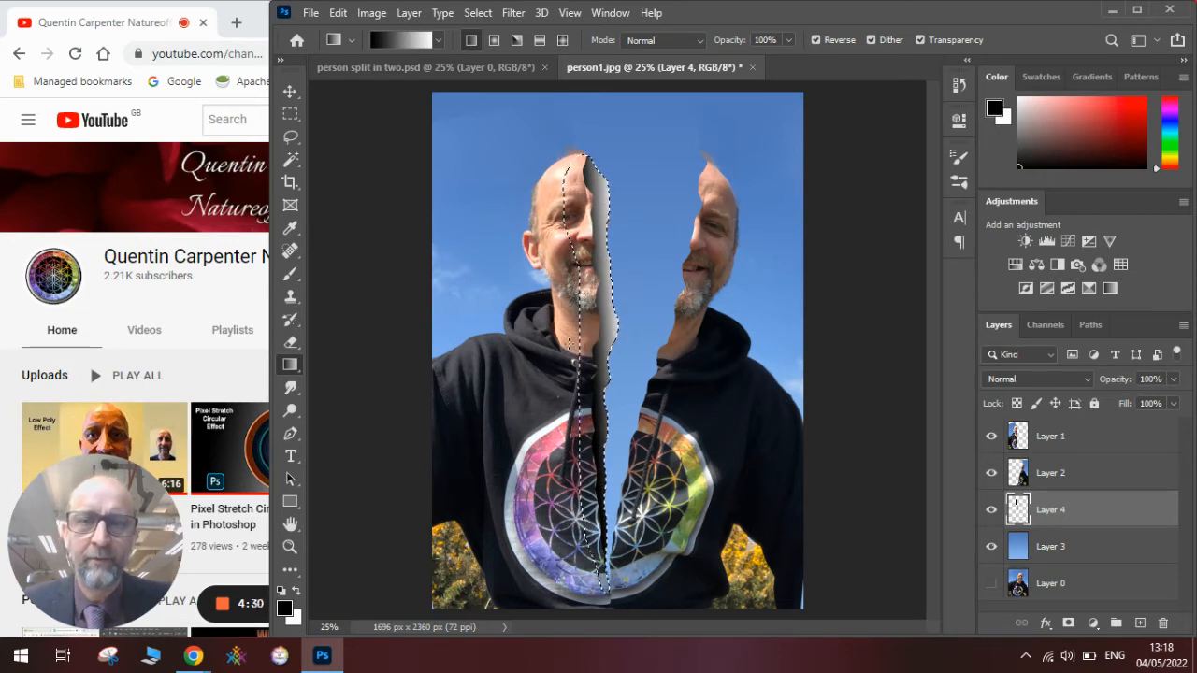
drag(608, 393, 615, 324)
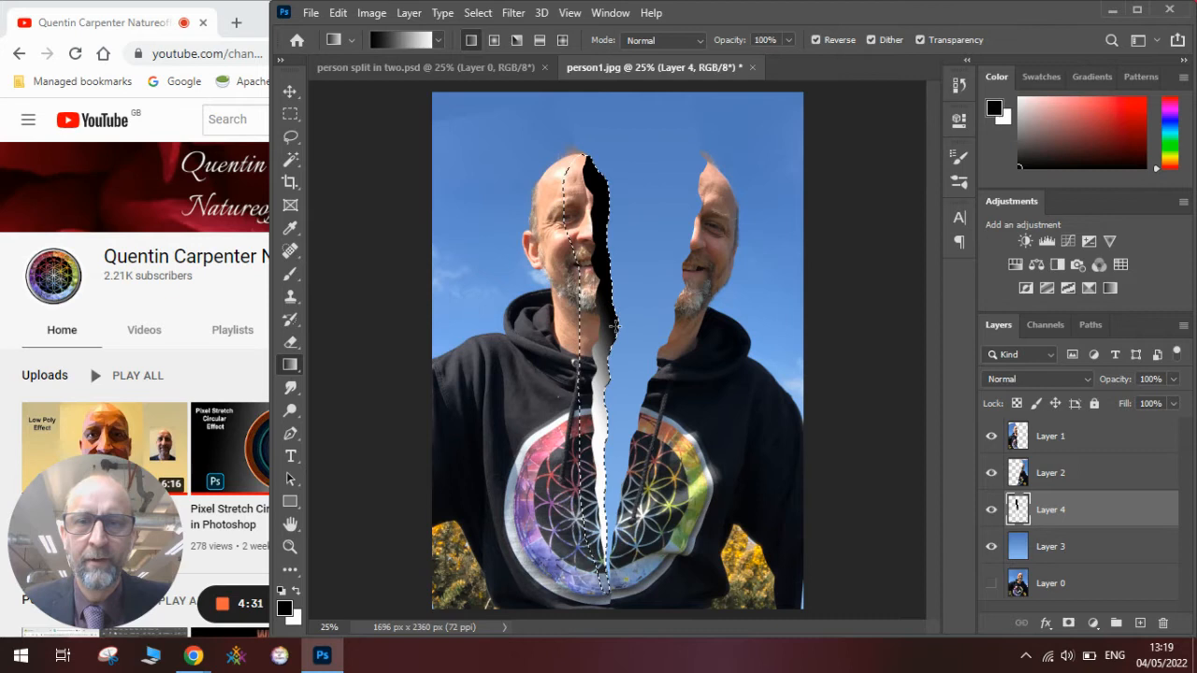
key(ctrl+z)
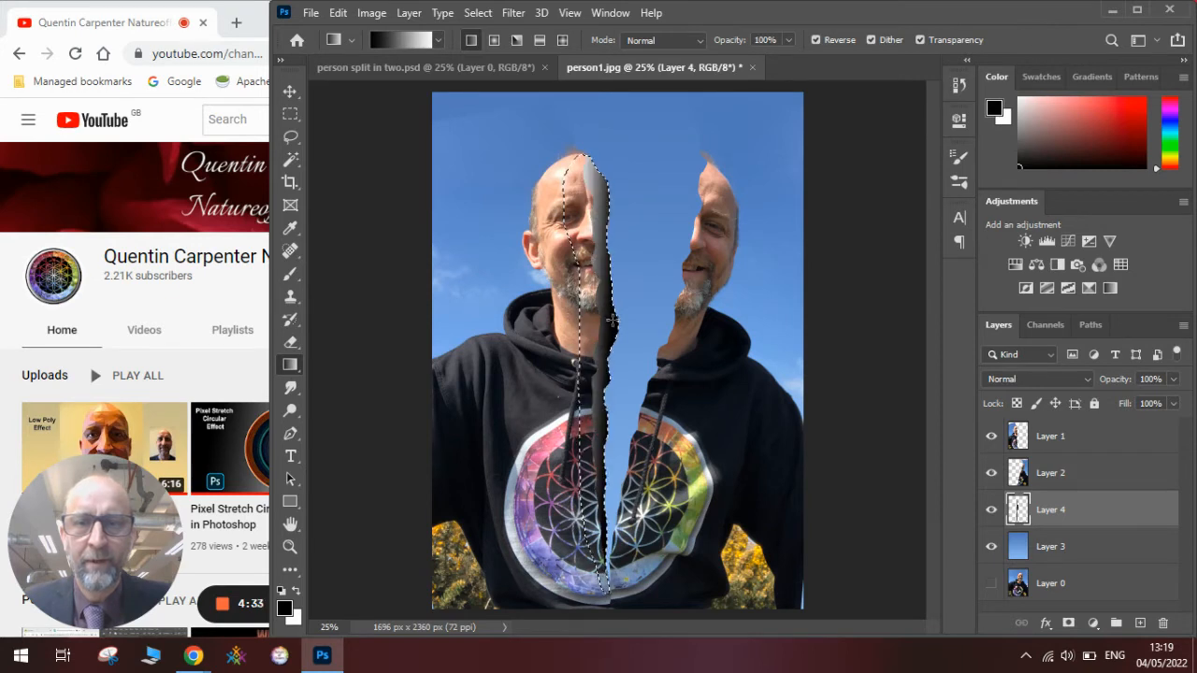
drag(552, 321, 595, 317)
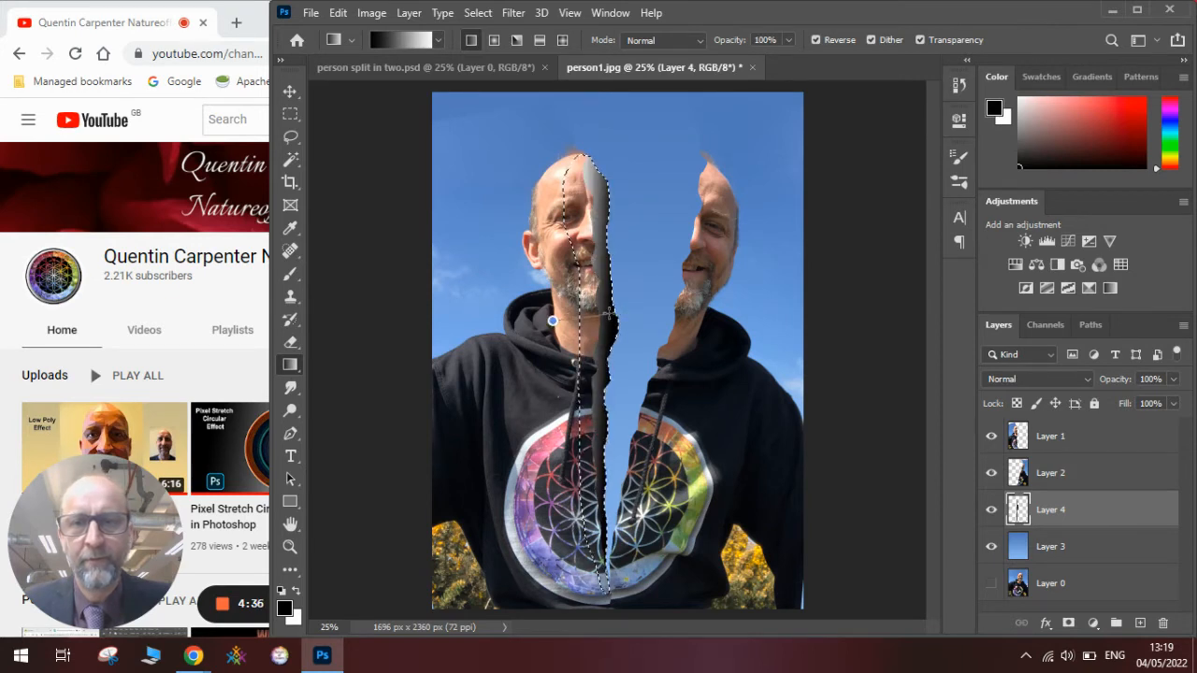
key(ctrl+z)
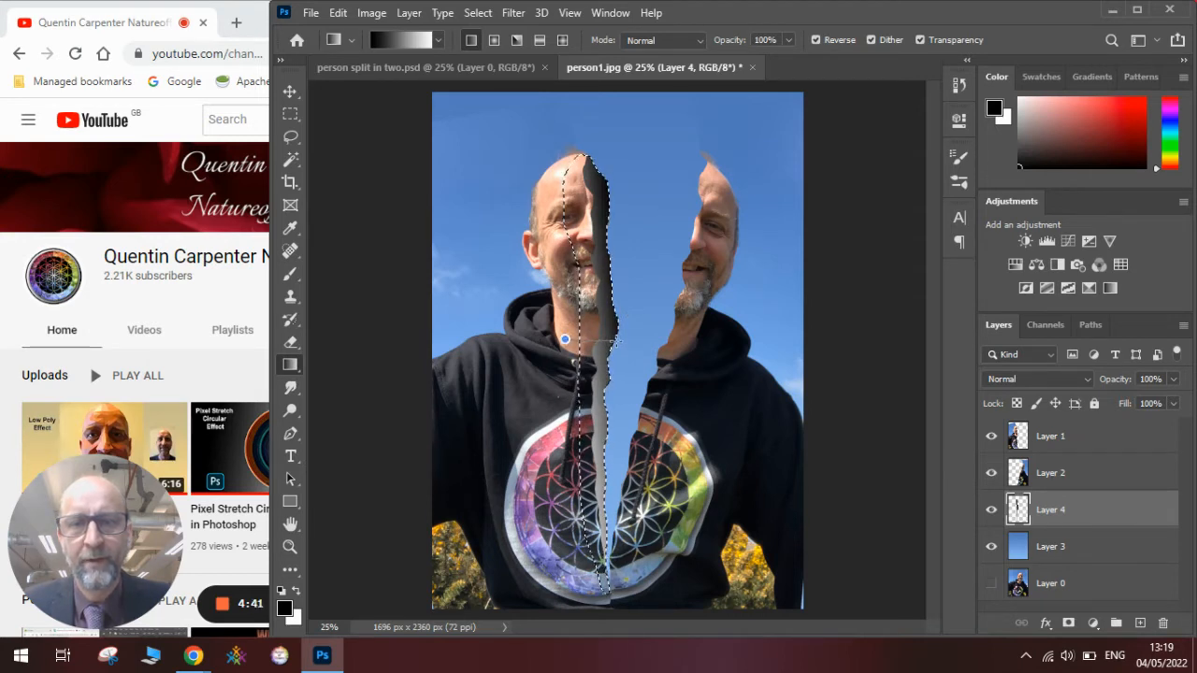
- Refill the strip with a grey-to-black gradient until it reads as a thick 3D edge
drag(615, 343, 613, 342)
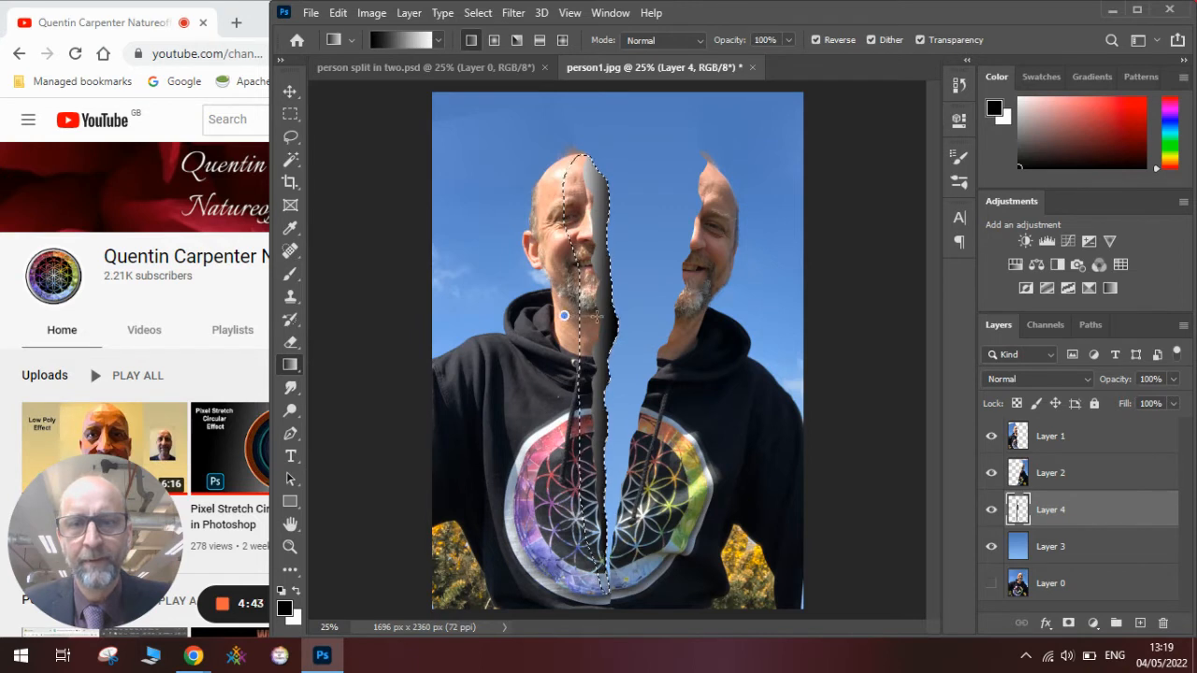
drag(601, 313, 601, 315)
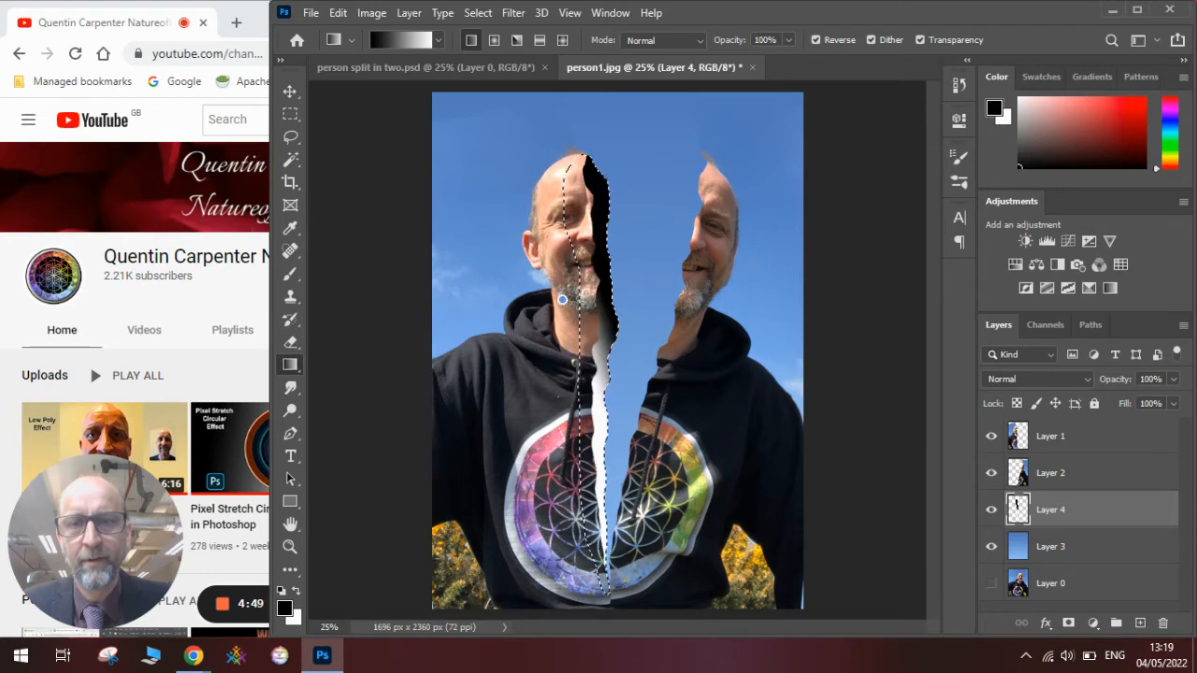
drag(606, 304, 606, 305)
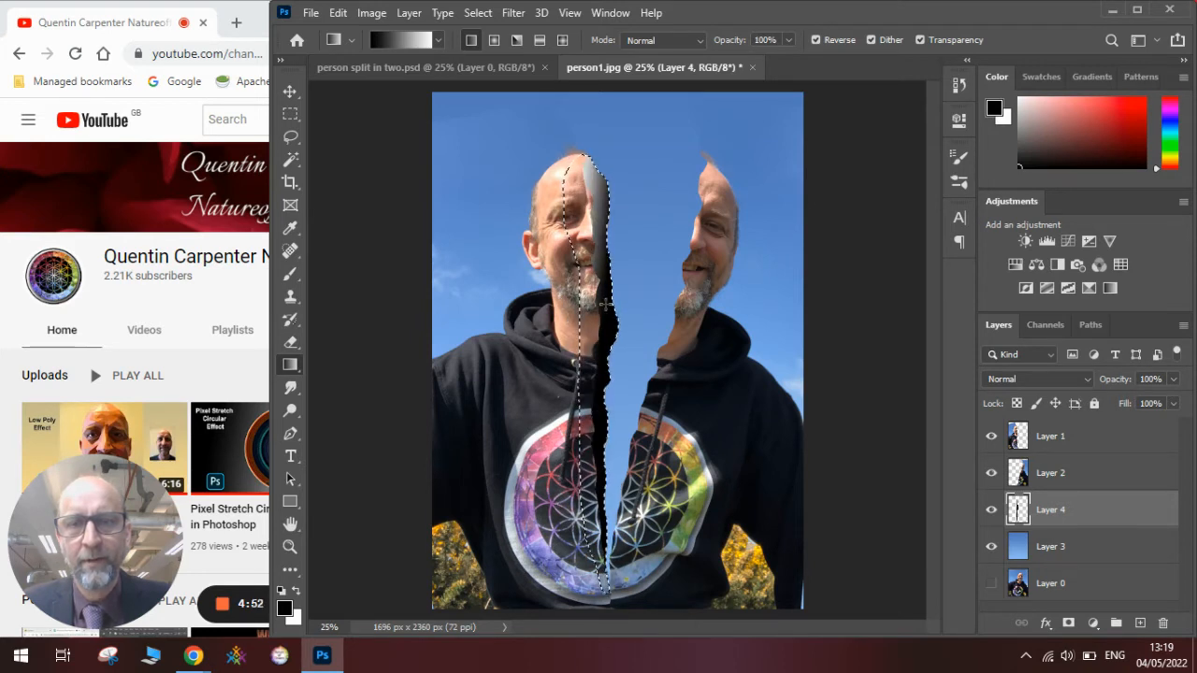
drag(568, 164, 606, 278)
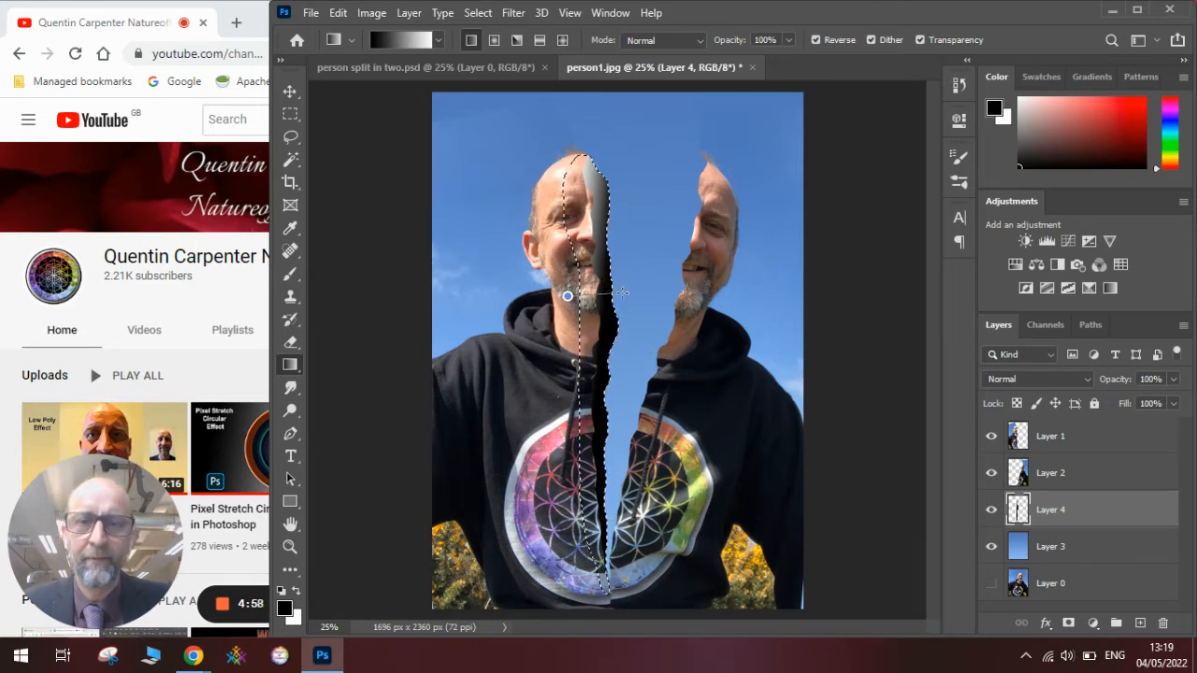
mouse_move(622, 292)
mouse_down()
mouse_move(632, 293)
mouse_move(619, 305)
mouse_up()
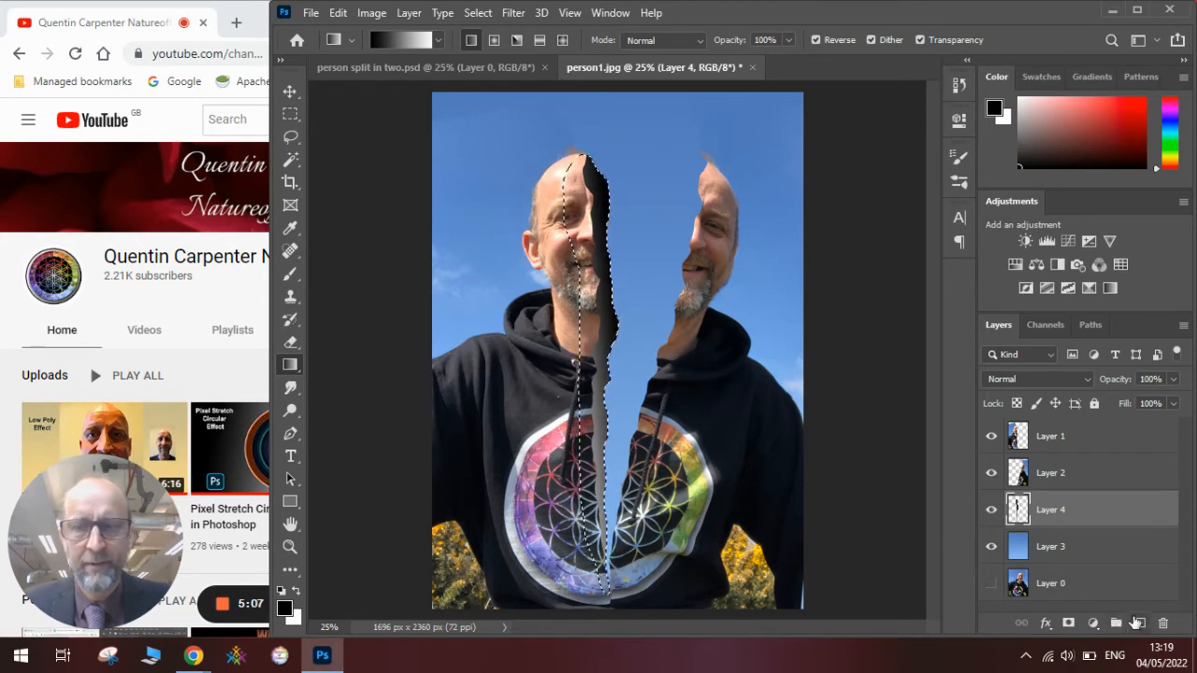
- On a new empty layer, lasso a jagged strip along the right half's inner edge from head to hoodie bottom
click(1139, 624)
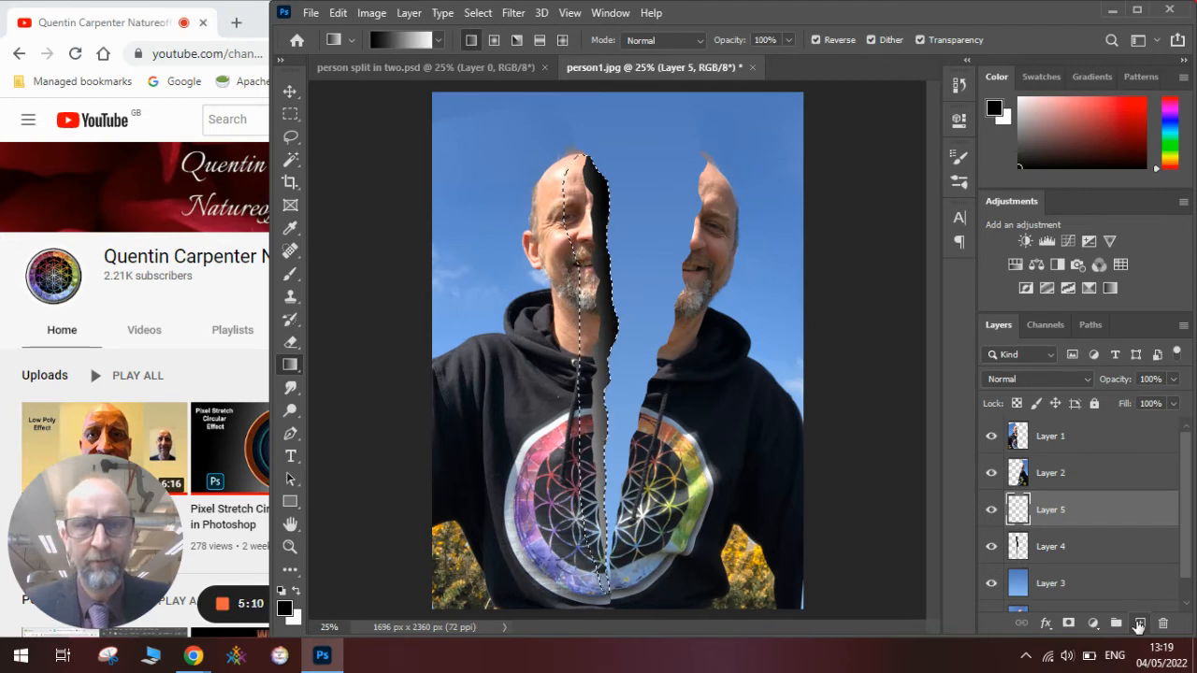
key(ctrl+d)
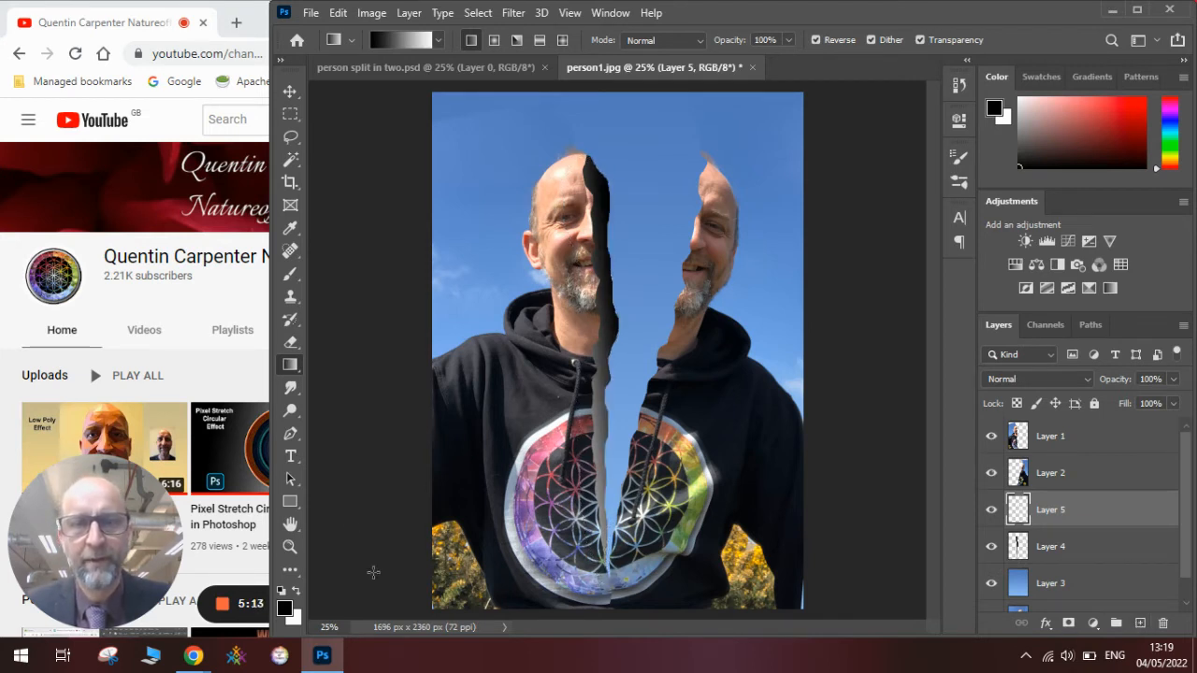
click(291, 136)
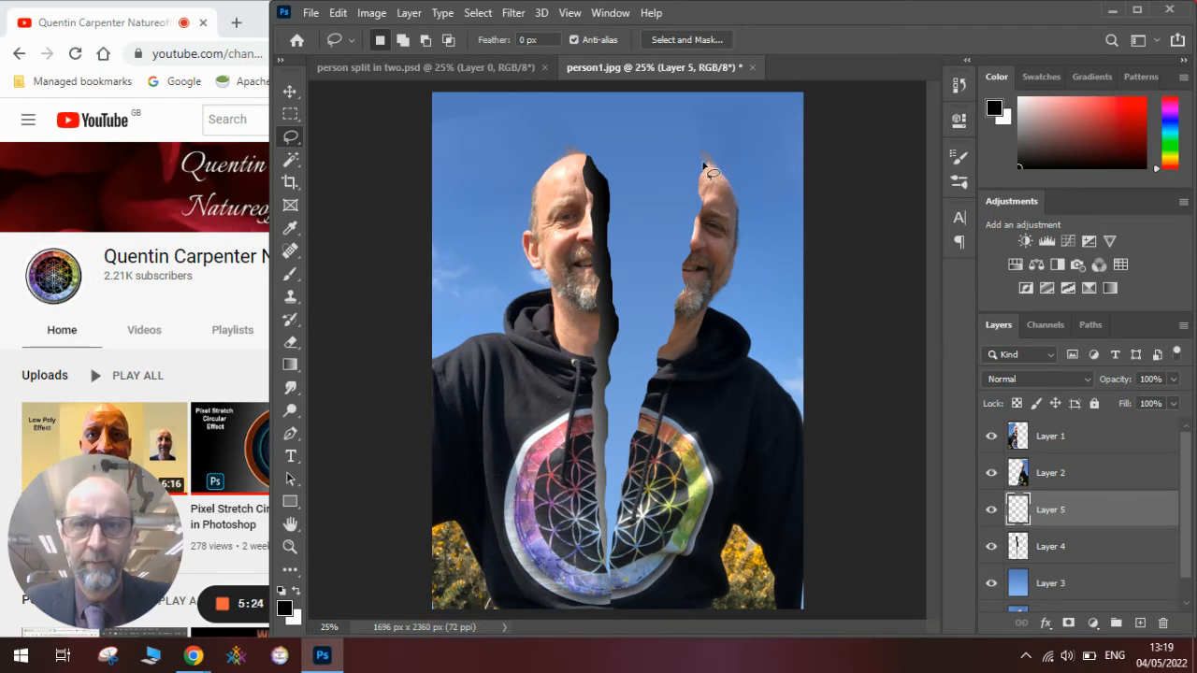
mouse_move(703, 162)
mouse_down()
mouse_move(624, 451)
mouse_move(607, 561)
mouse_move(618, 614)
mouse_move(720, 217)
mouse_move(709, 165)
mouse_up()
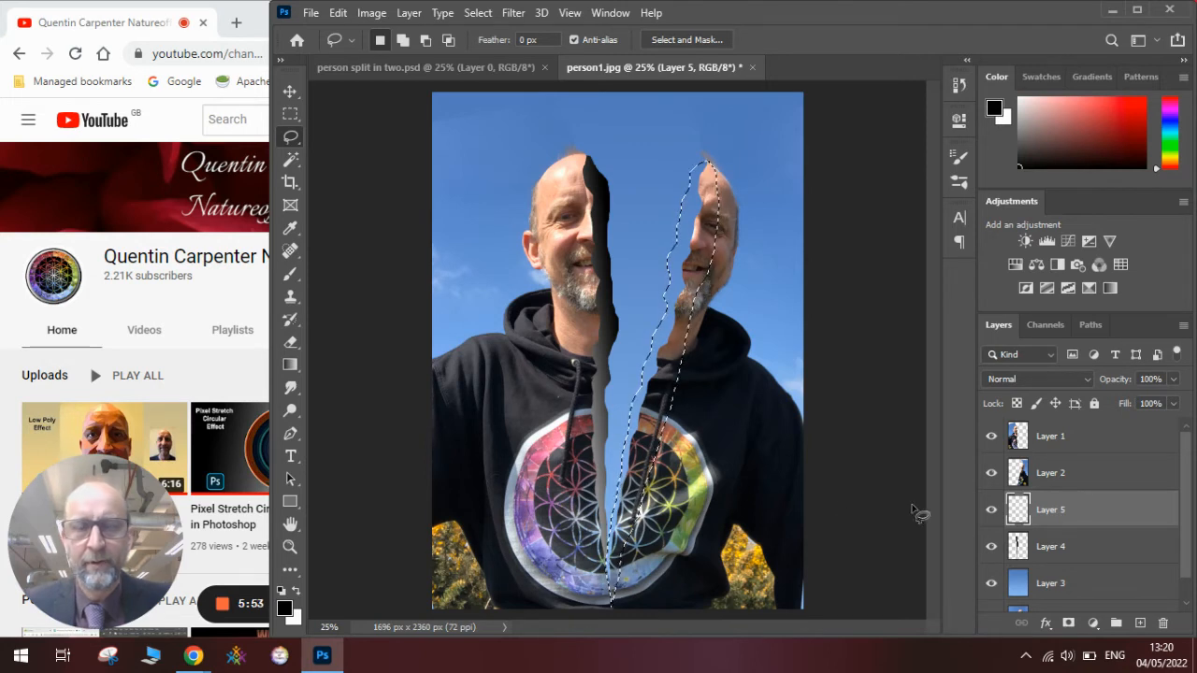
- Fill the strip with a grey-to-black gradient, deselect it, and make Layer 1 active
click(290, 364)
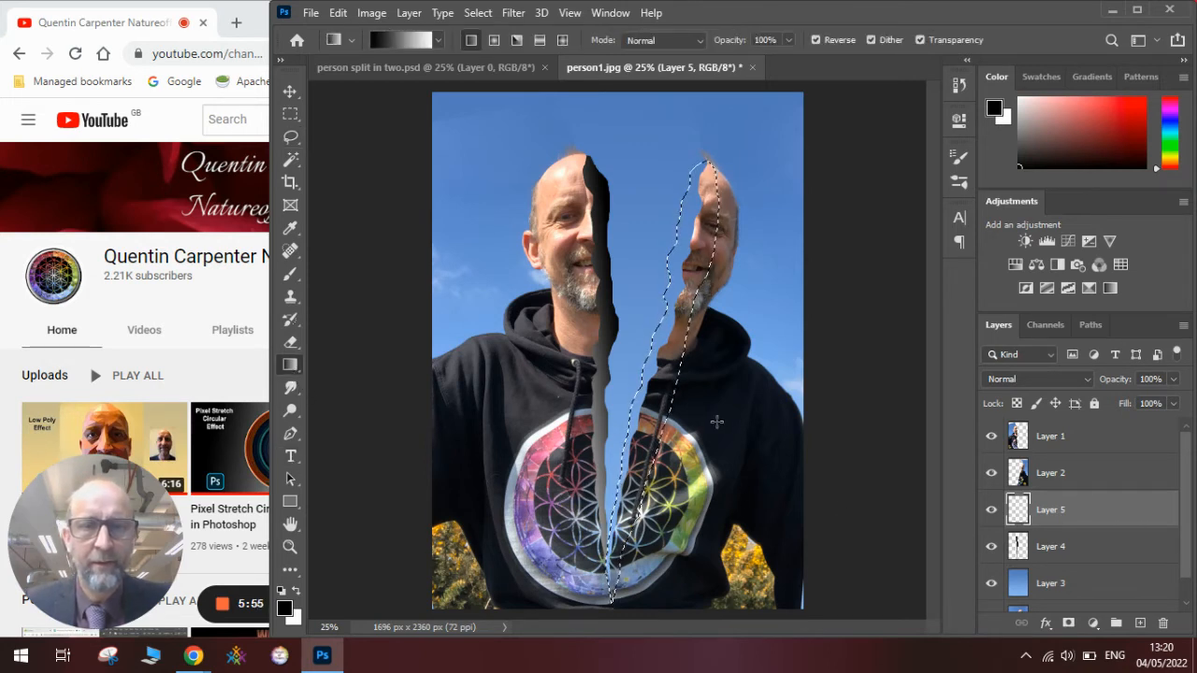
drag(693, 378, 636, 365)
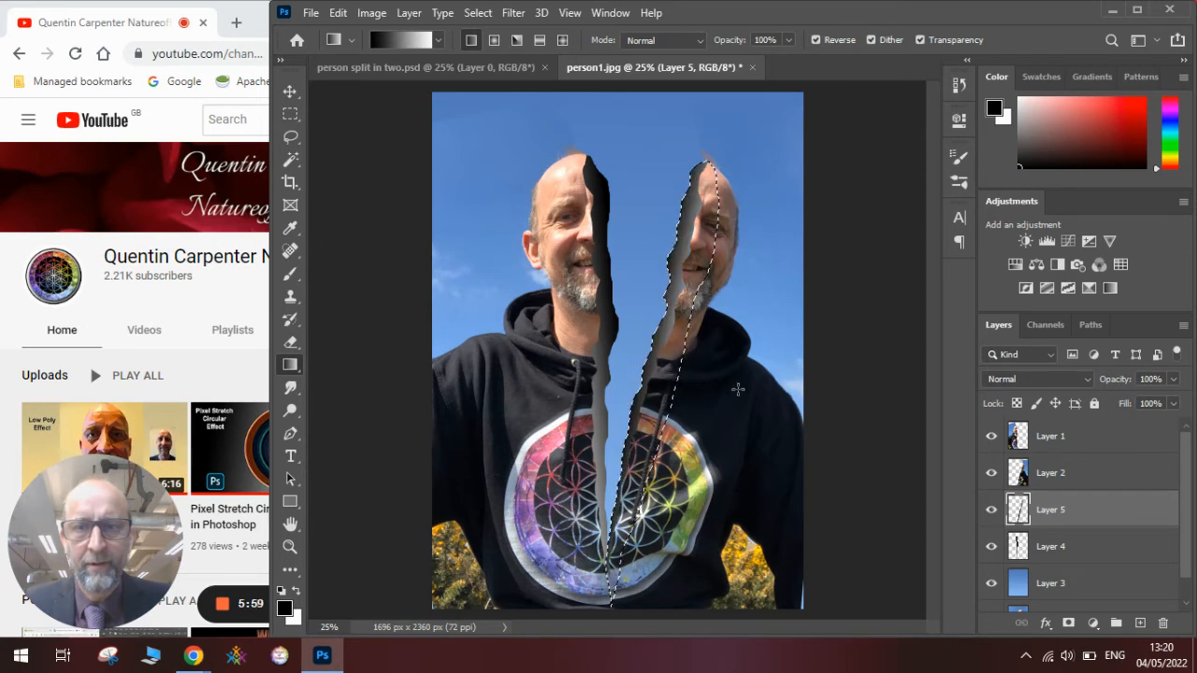
drag(701, 390, 639, 360)
drag(695, 397, 643, 384)
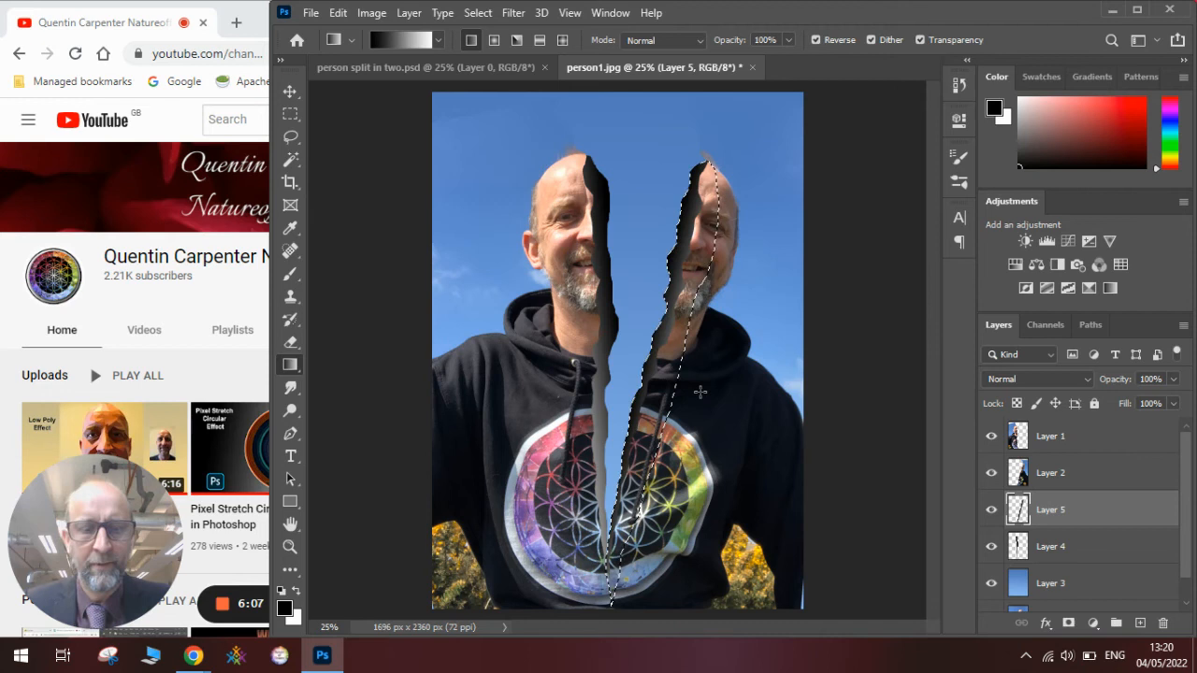
key(ctrl+d)
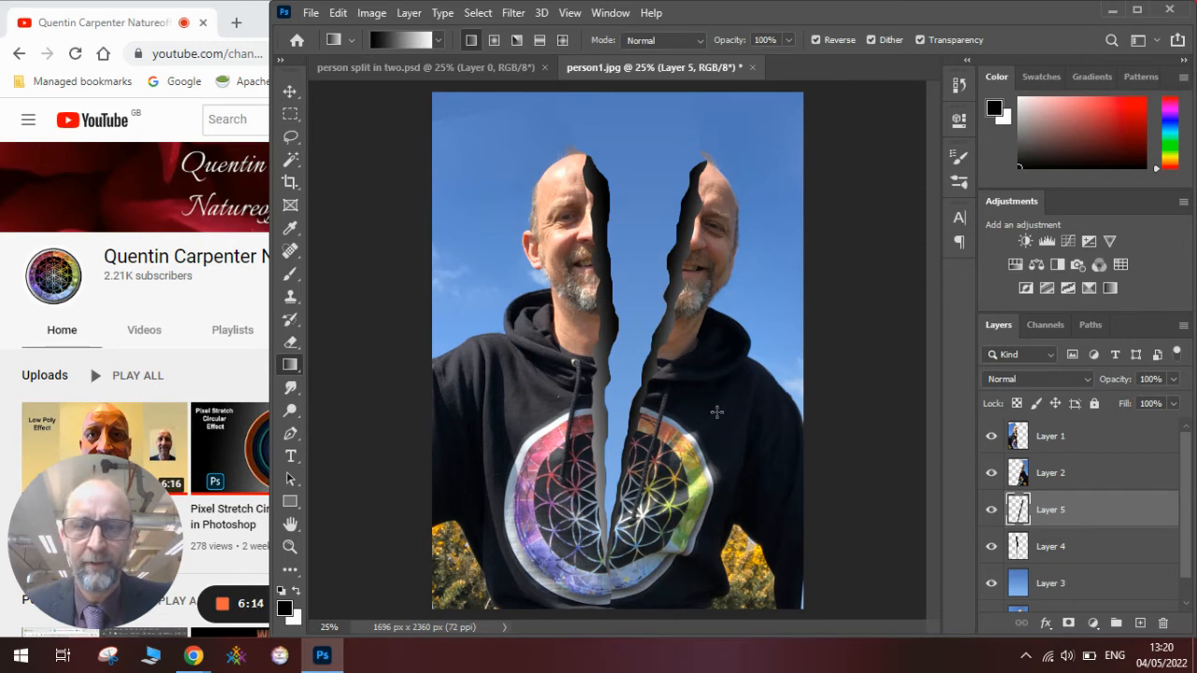
click(1085, 441)
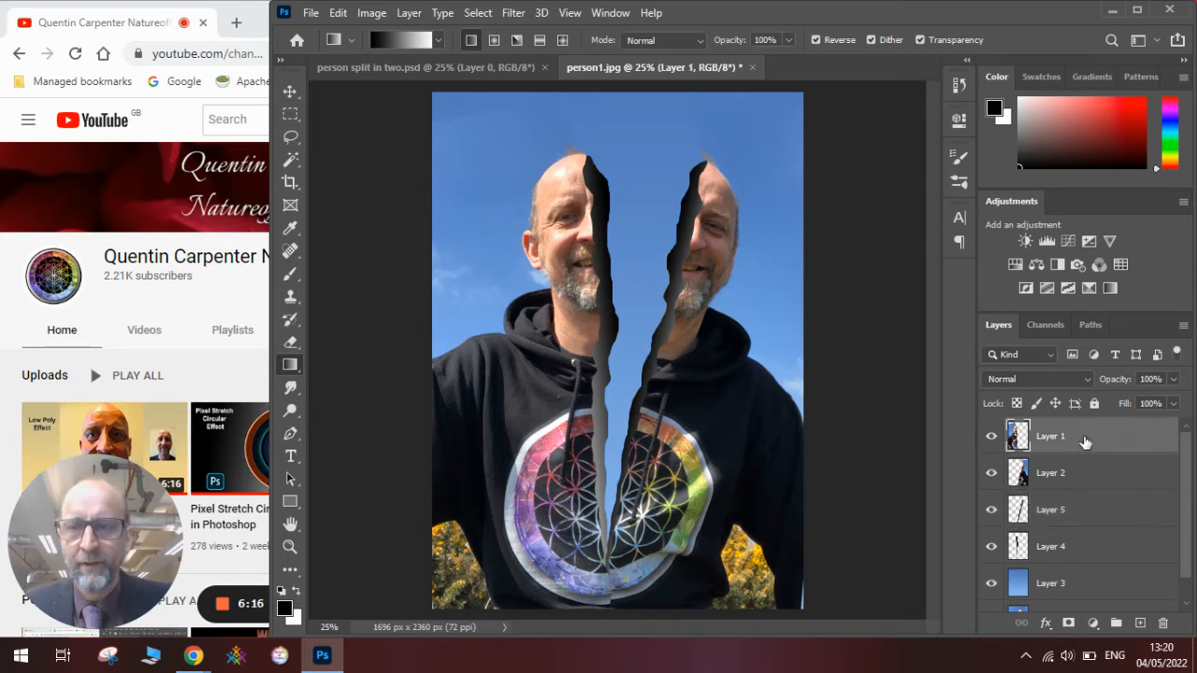
- Apply Brightness/Contrast to Layer 1 with Brightness -9 and Contrast 18
click(371, 13)
mouse_move(399, 58)
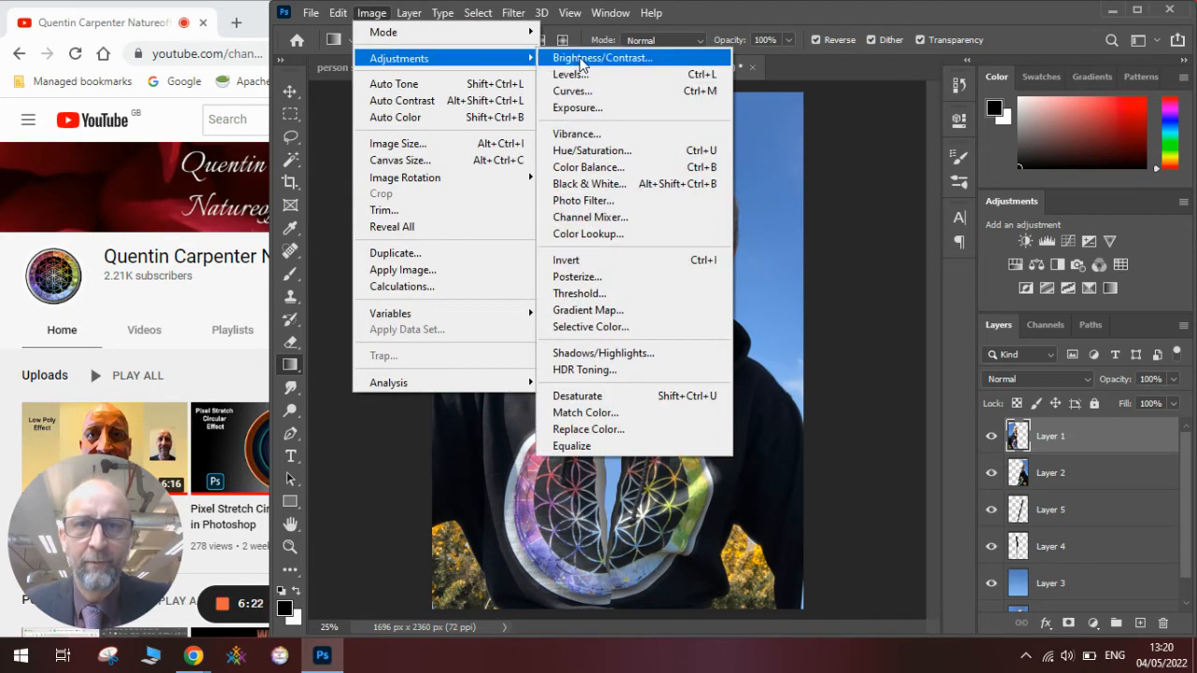
click(580, 56)
mouse_move(864, 111)
mouse_down()
mouse_move(838, 112)
mouse_move(859, 112)
mouse_up()
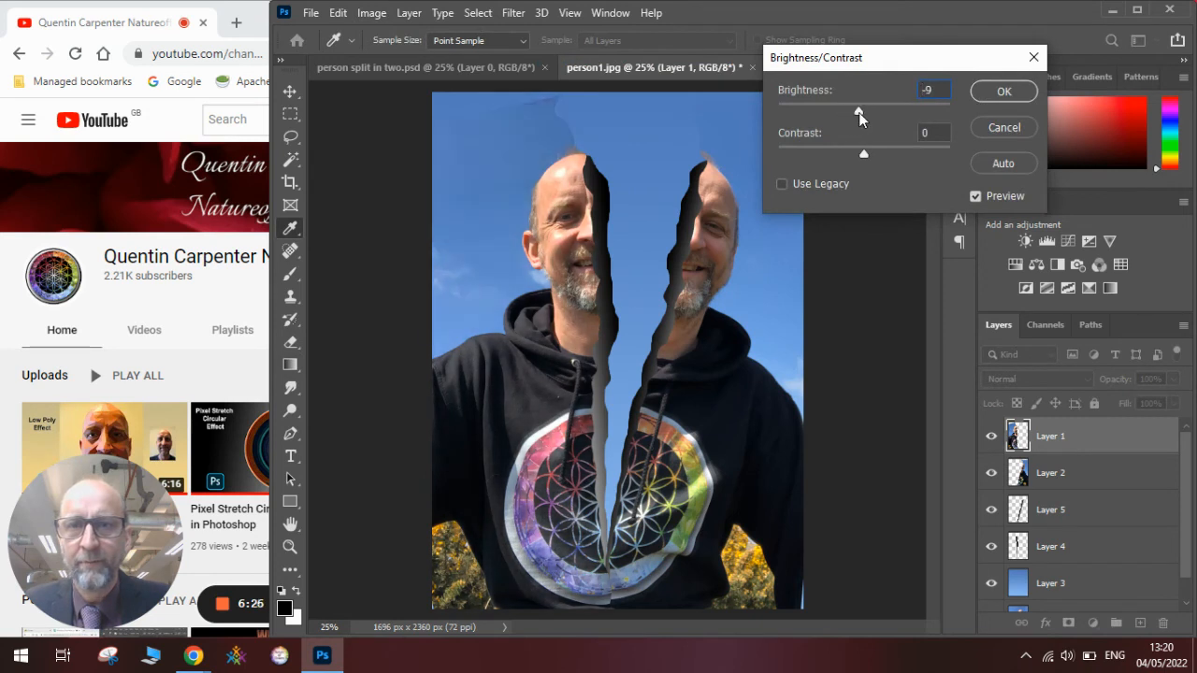
mouse_move(873, 152)
mouse_down()
mouse_move(894, 153)
mouse_move(879, 151)
mouse_up()
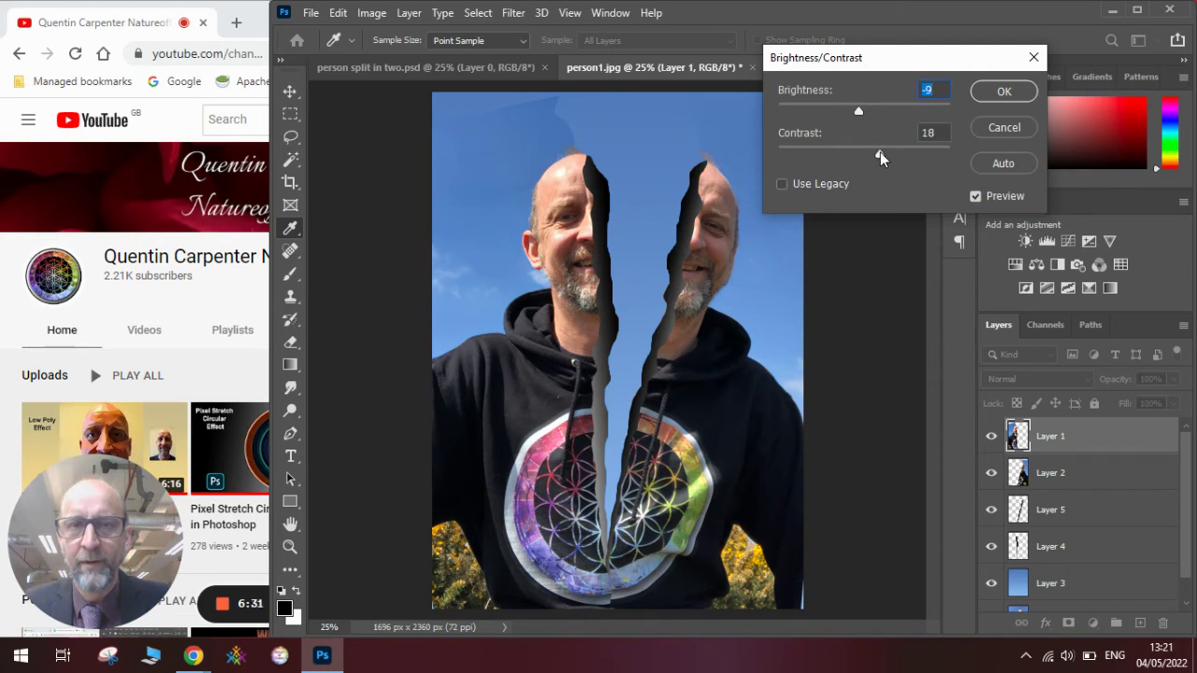
click(1006, 92)
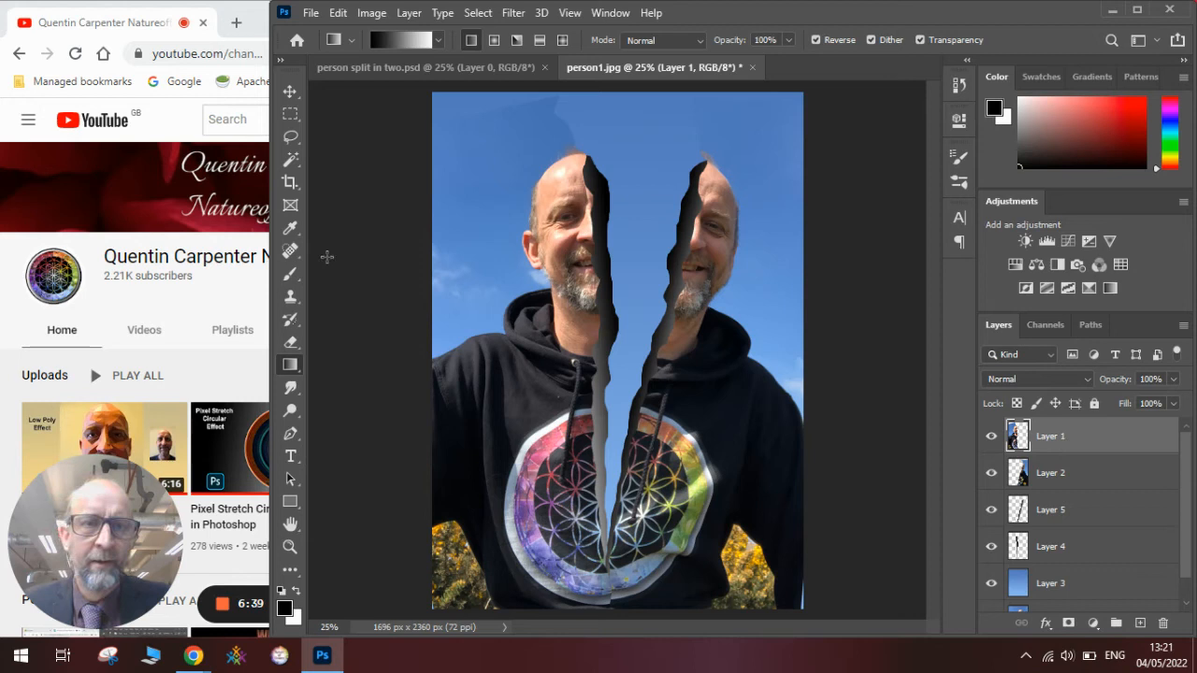
- Set up a Soft Round eraser of about 338 px and return to Layer 1 after checking Layer 2
click(291, 342)
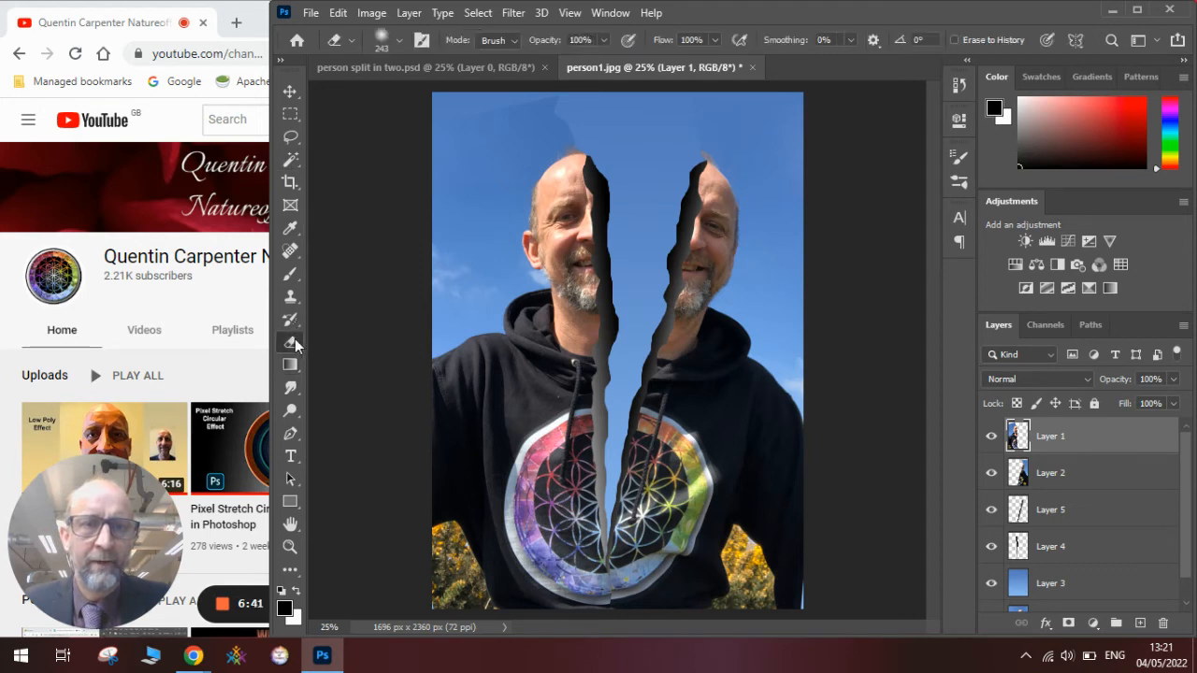
click(400, 40)
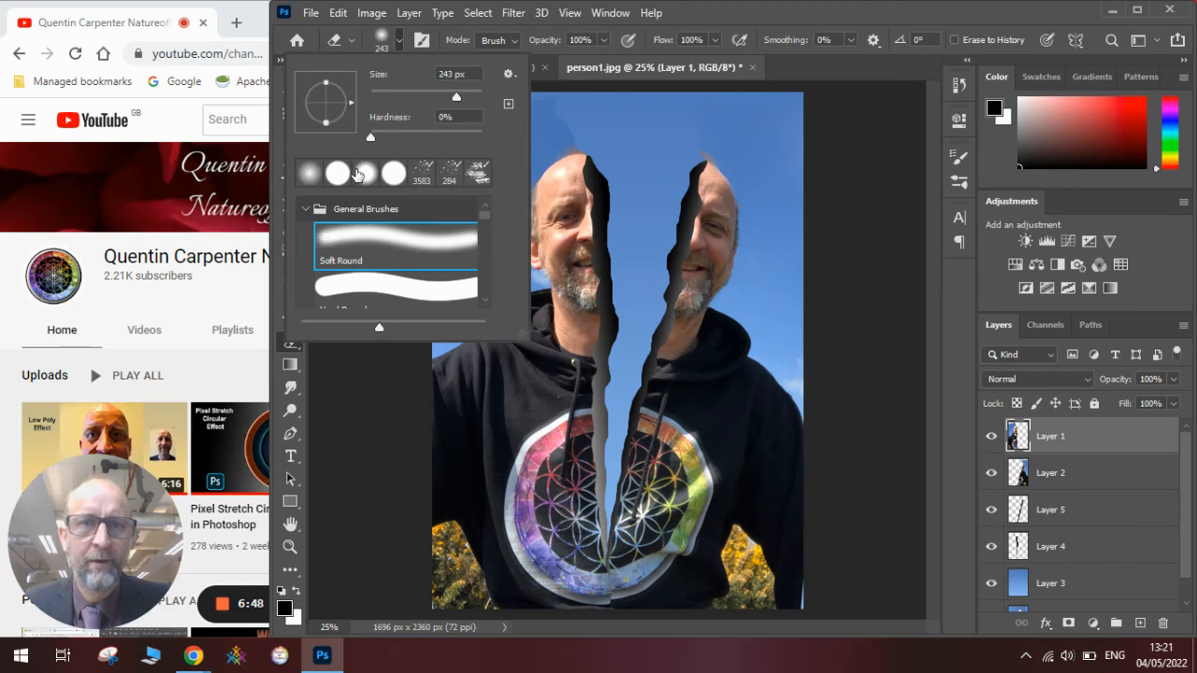
drag(461, 100, 468, 100)
click(569, 103)
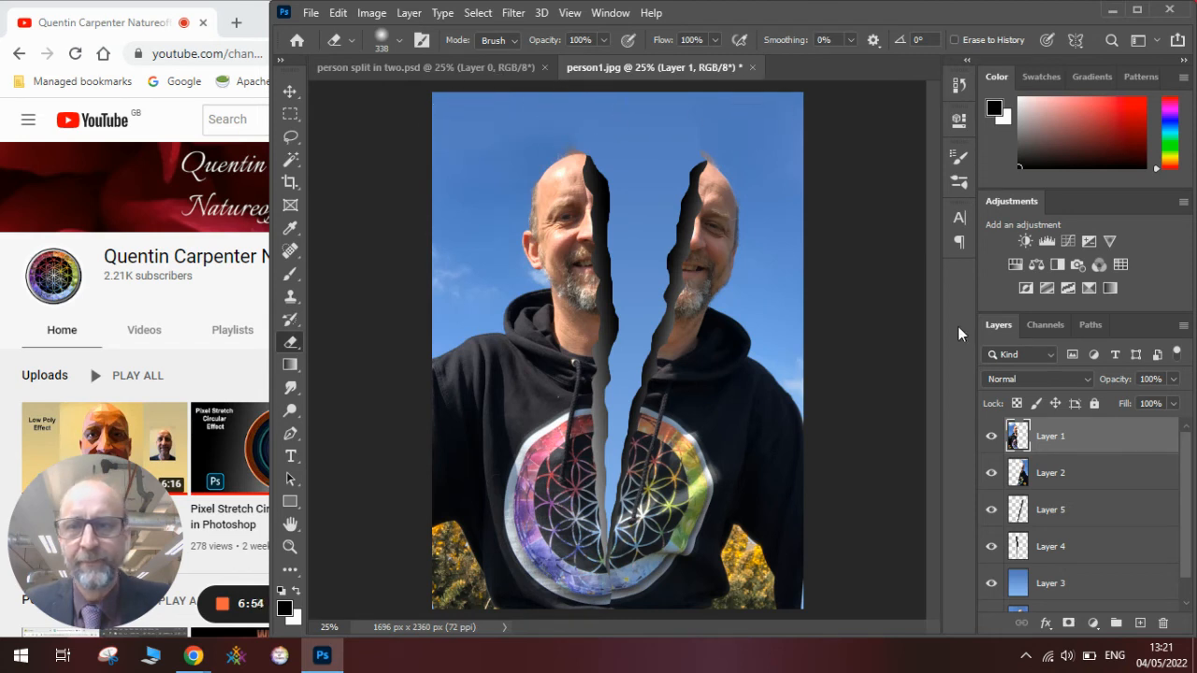
click(1066, 472)
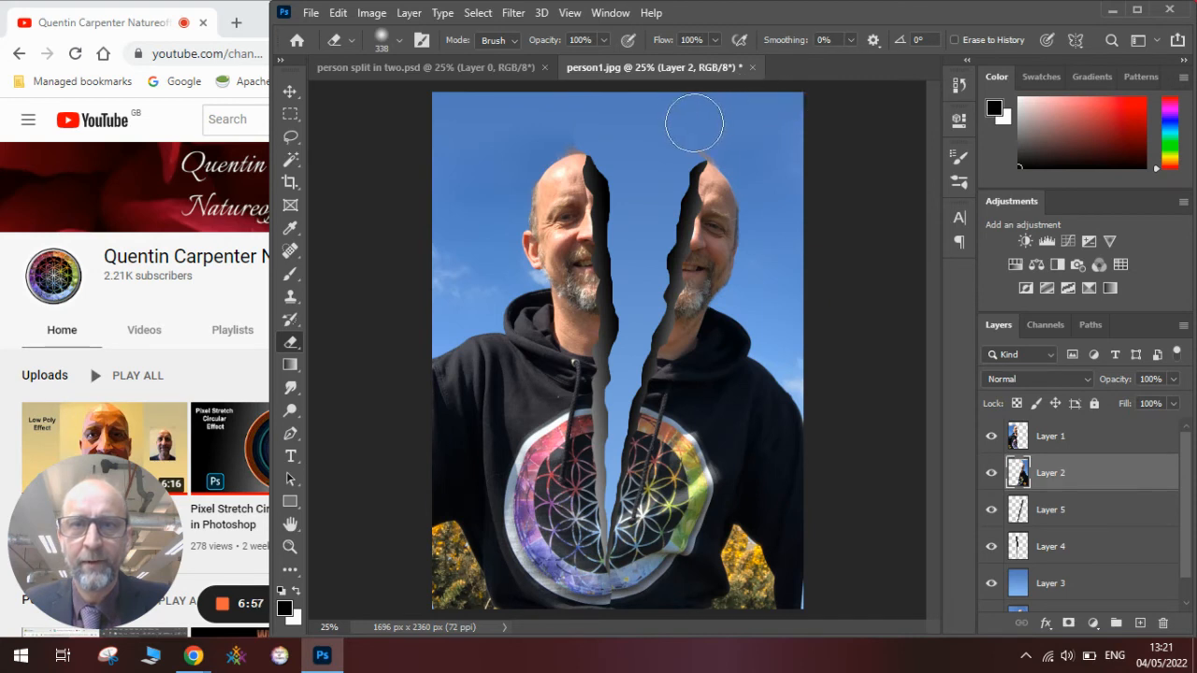
click(1059, 439)
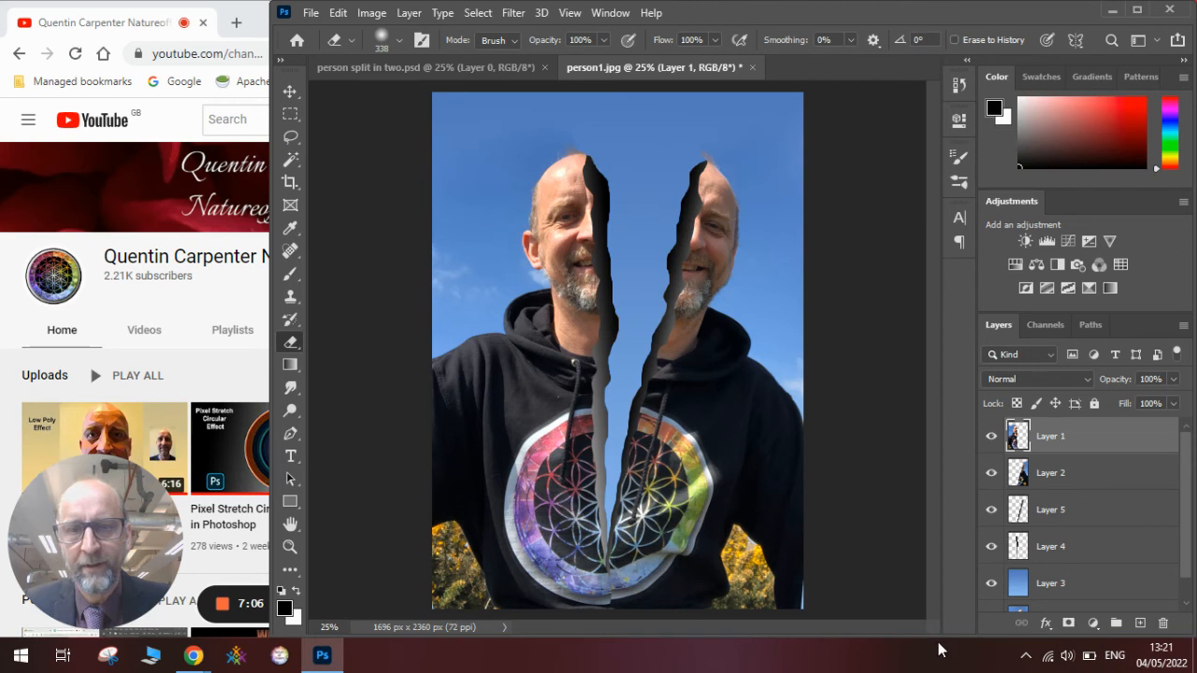
- Crop away the uneven top, bottom-left and right edges and commit the crop
click(289, 183)
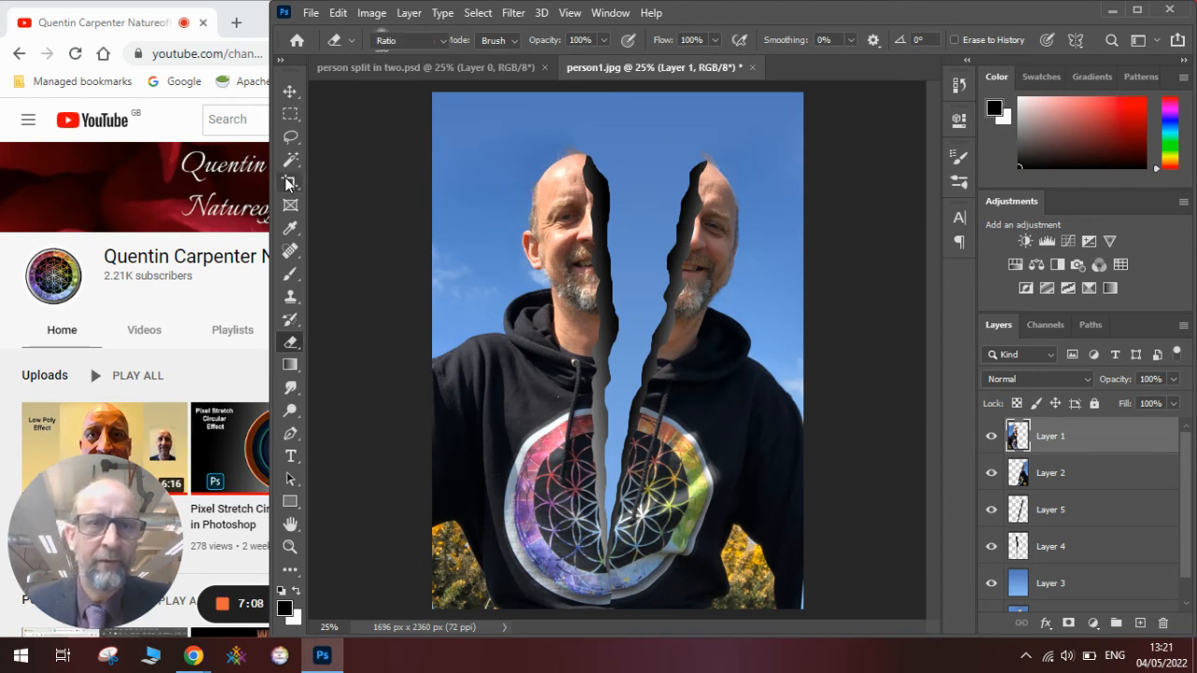
drag(613, 92, 615, 104)
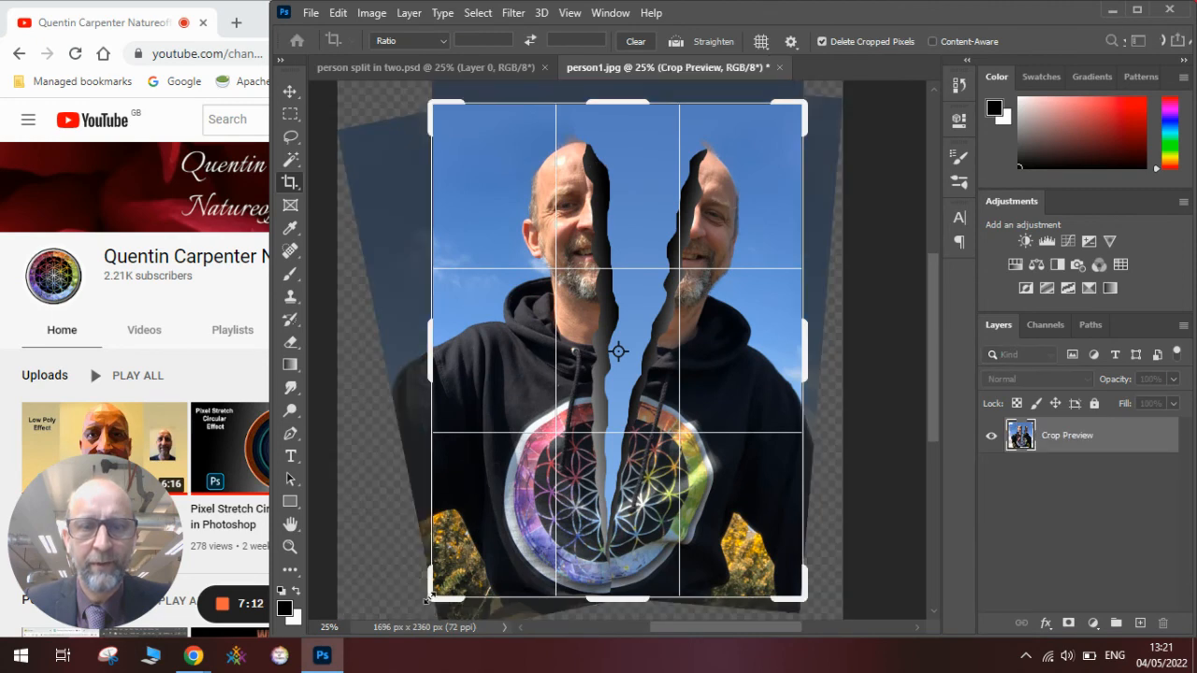
drag(430, 596, 433, 592)
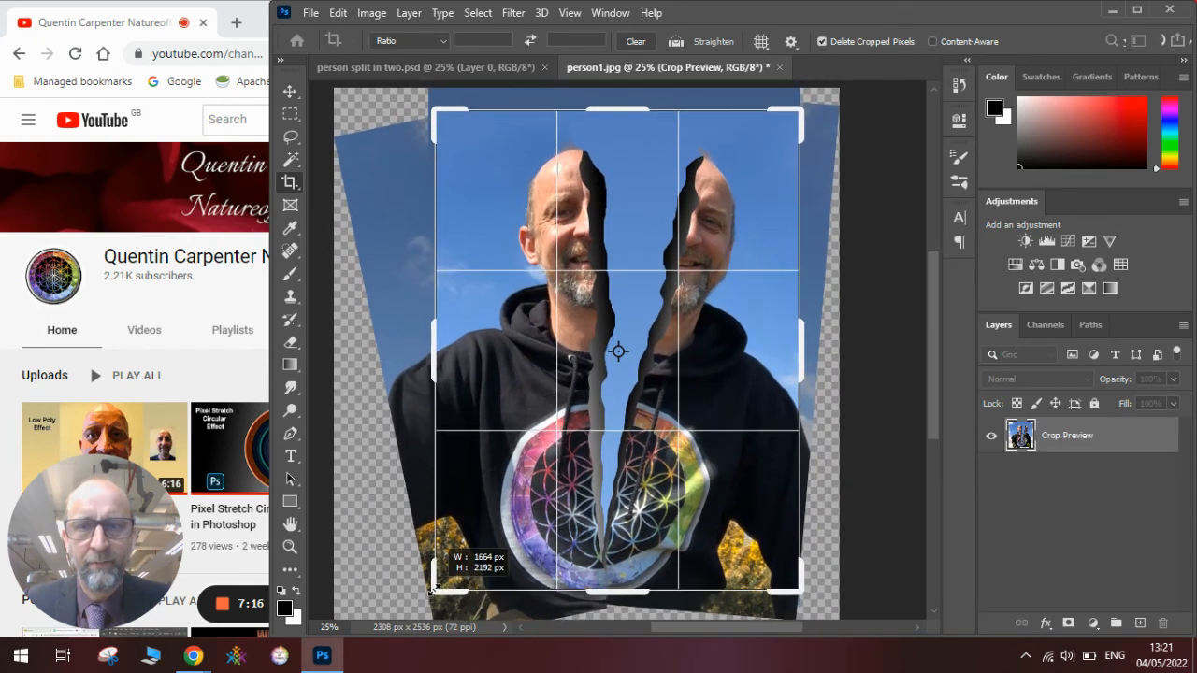
drag(433, 592, 432, 591)
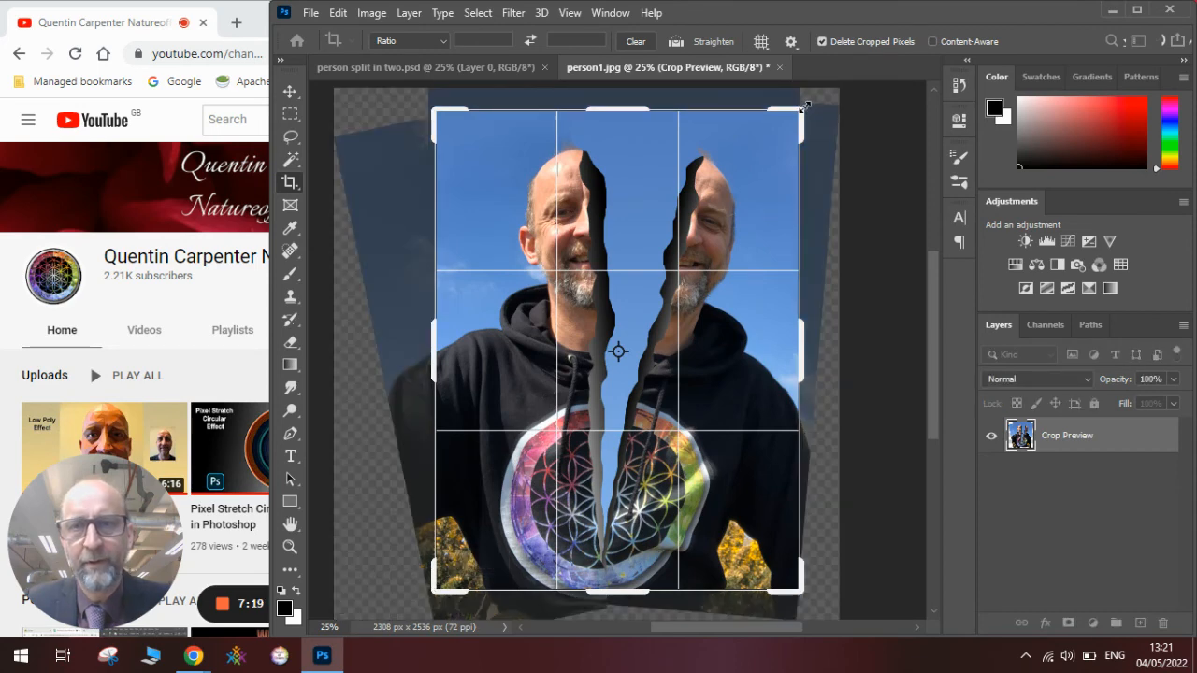
drag(804, 107, 812, 106)
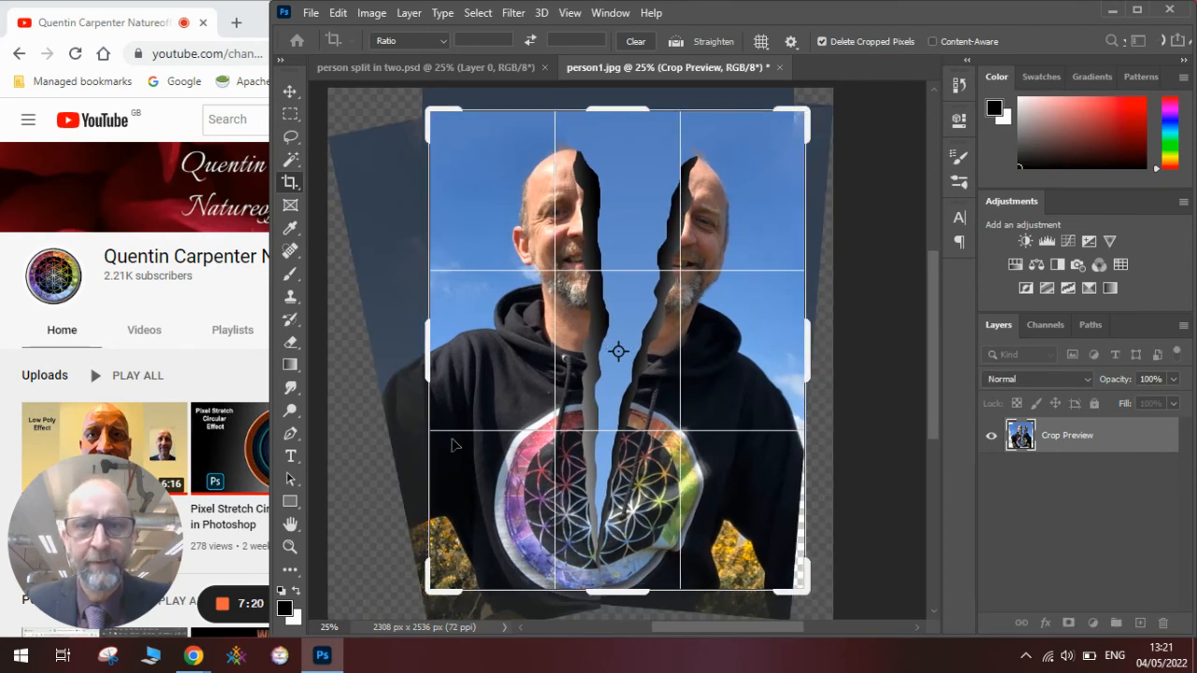
drag(429, 591, 432, 589)
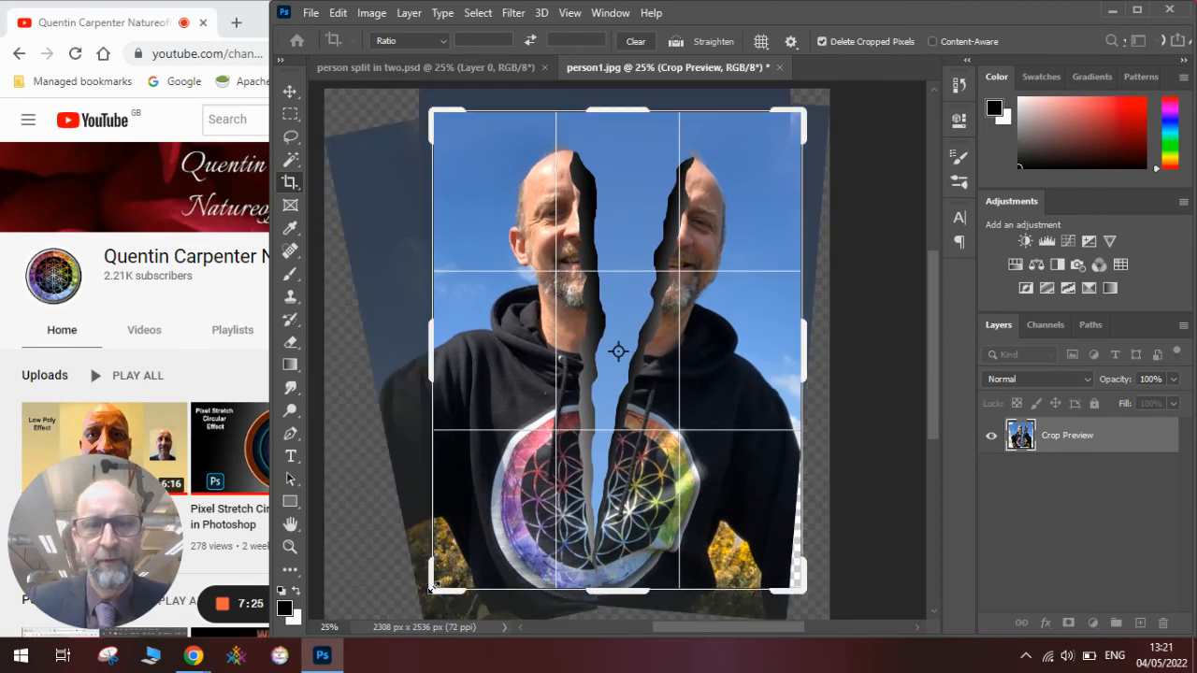
key(Return)
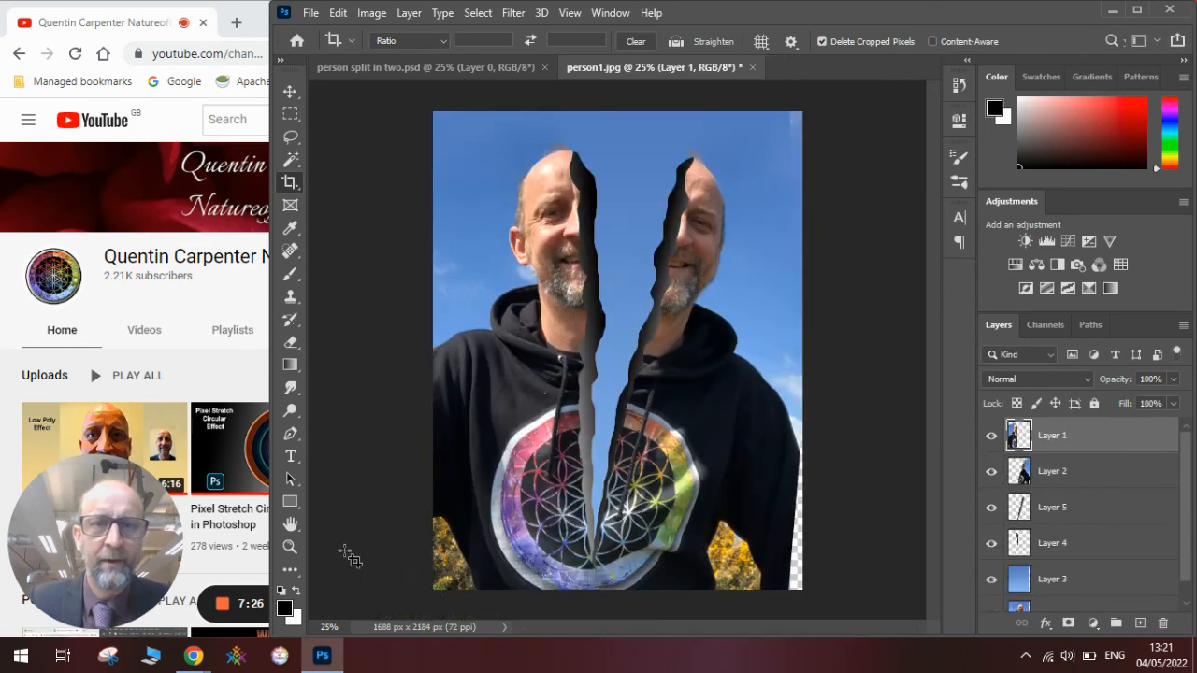
click(290, 92)
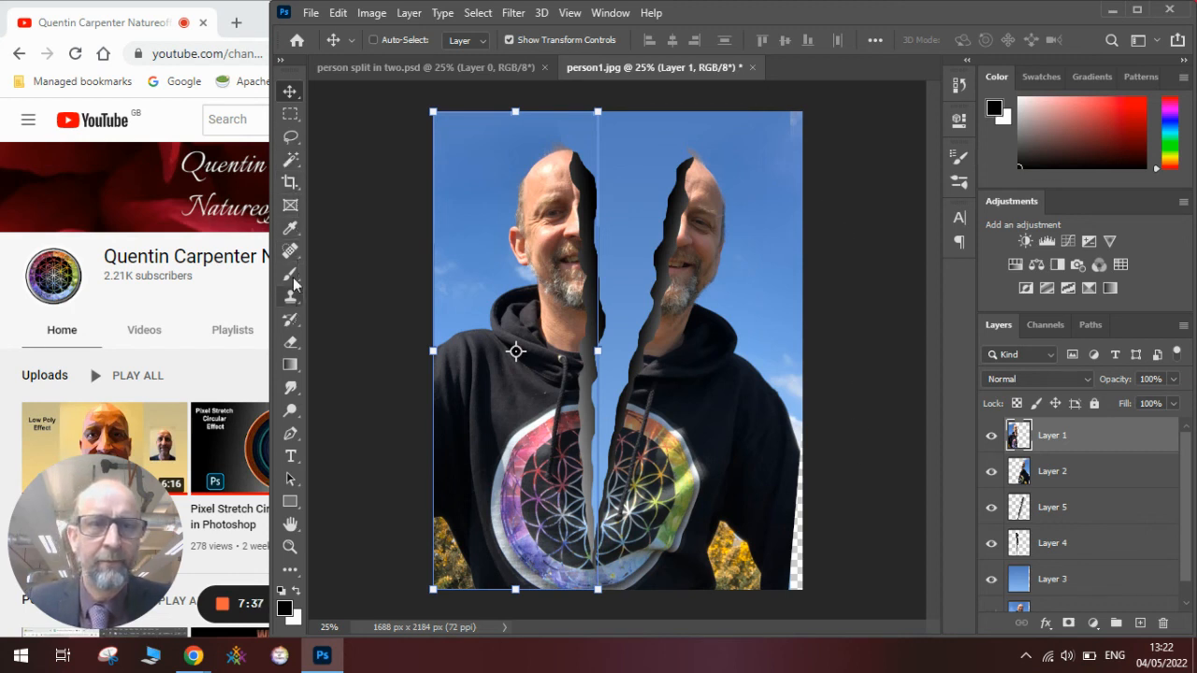
- Crop again to trim the transparent strip on the right edge, reaching 1624 × 2184 px
click(290, 182)
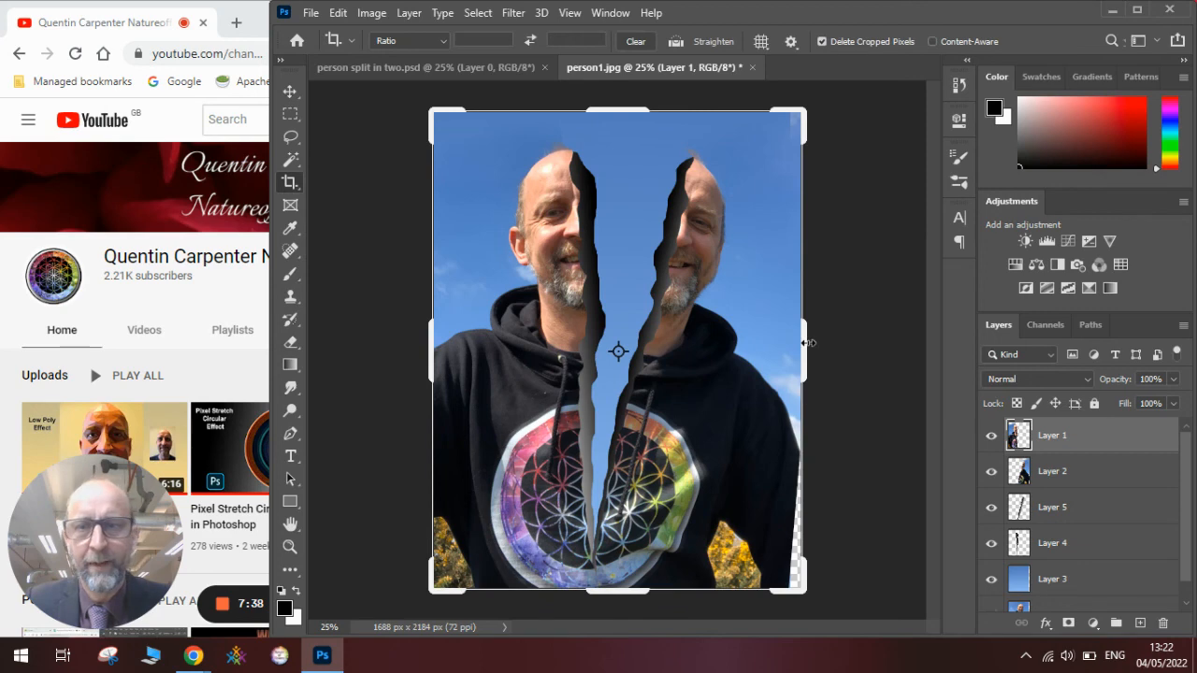
drag(808, 343, 797, 341)
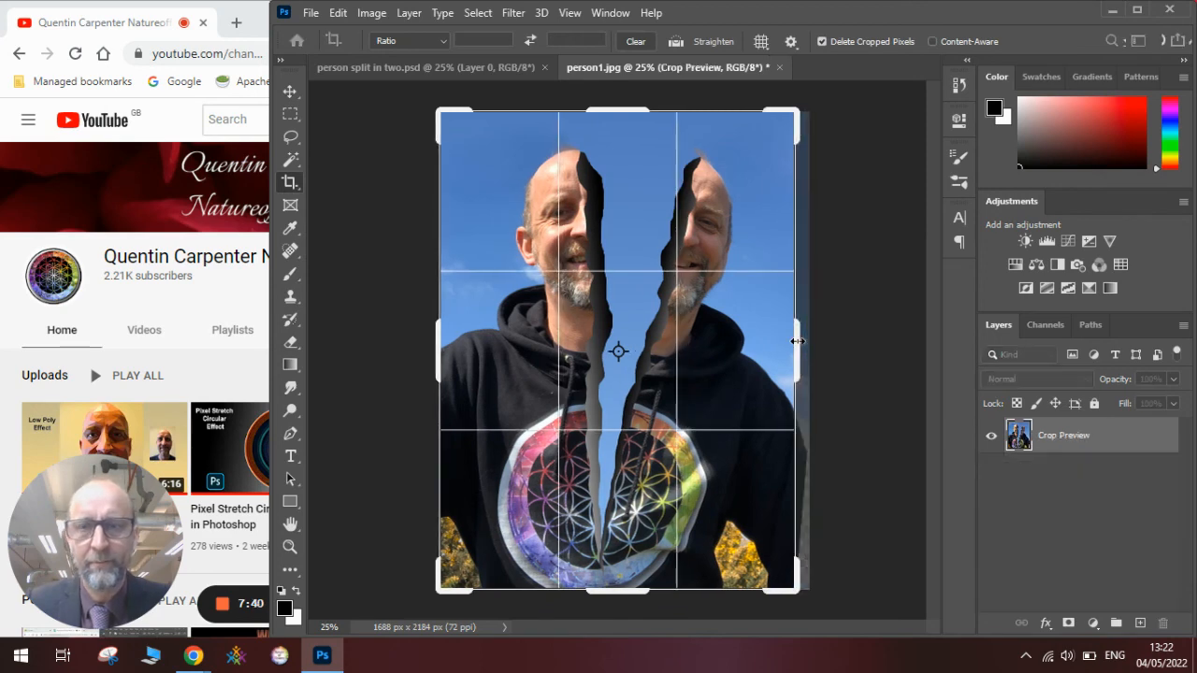
key(Return)
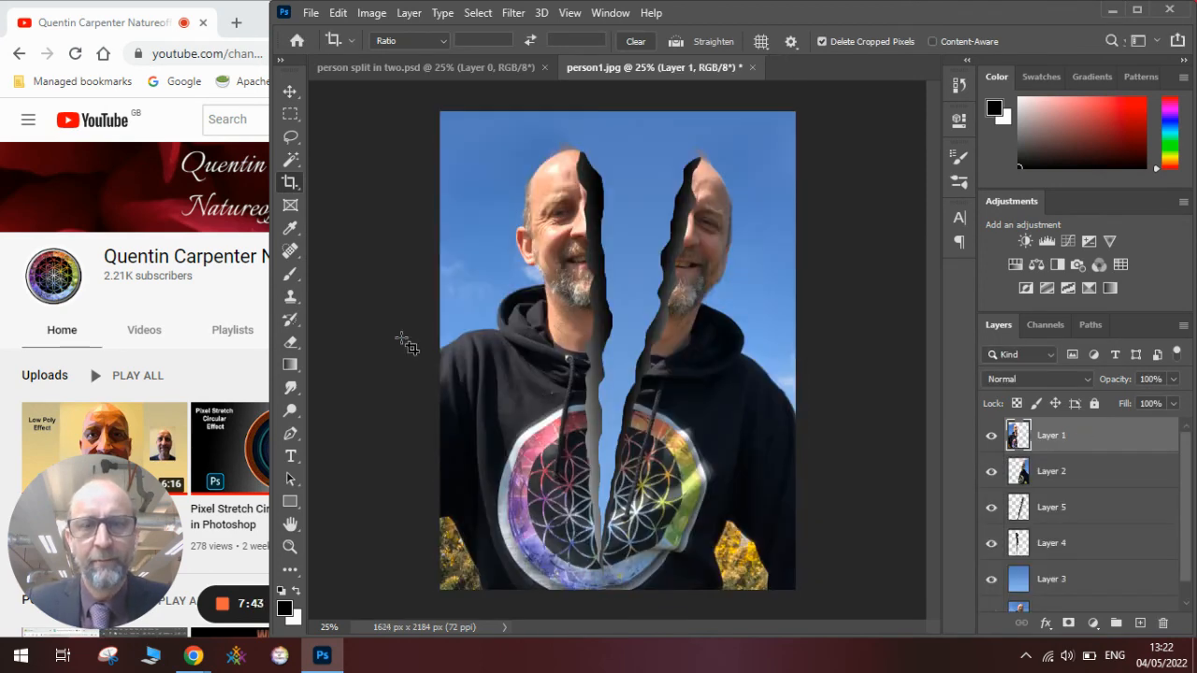
key(v)
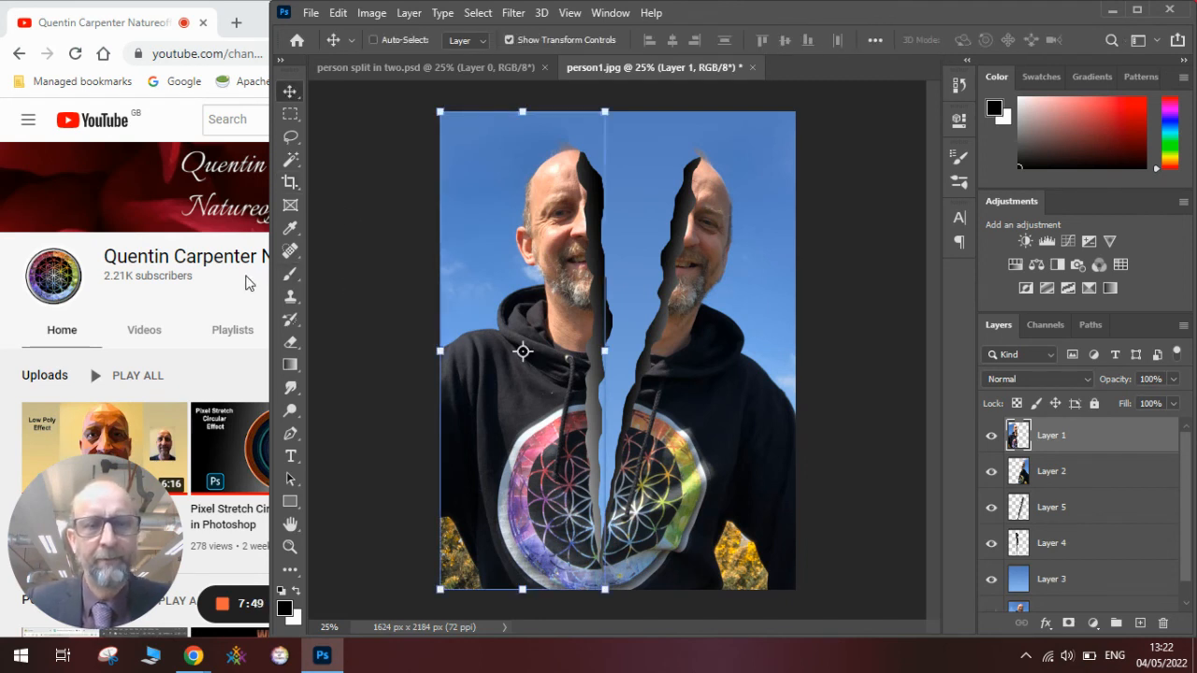
- Bring the Chrome window with the YouTube channel page in front of Photoshop
click(234, 290)
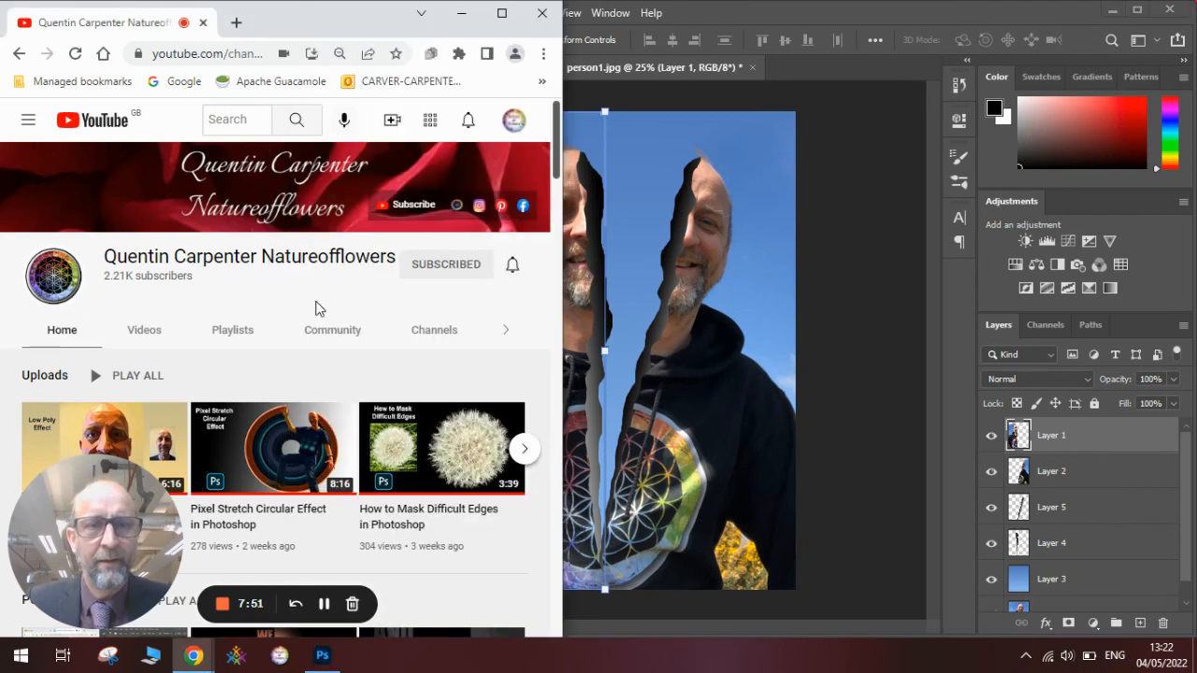